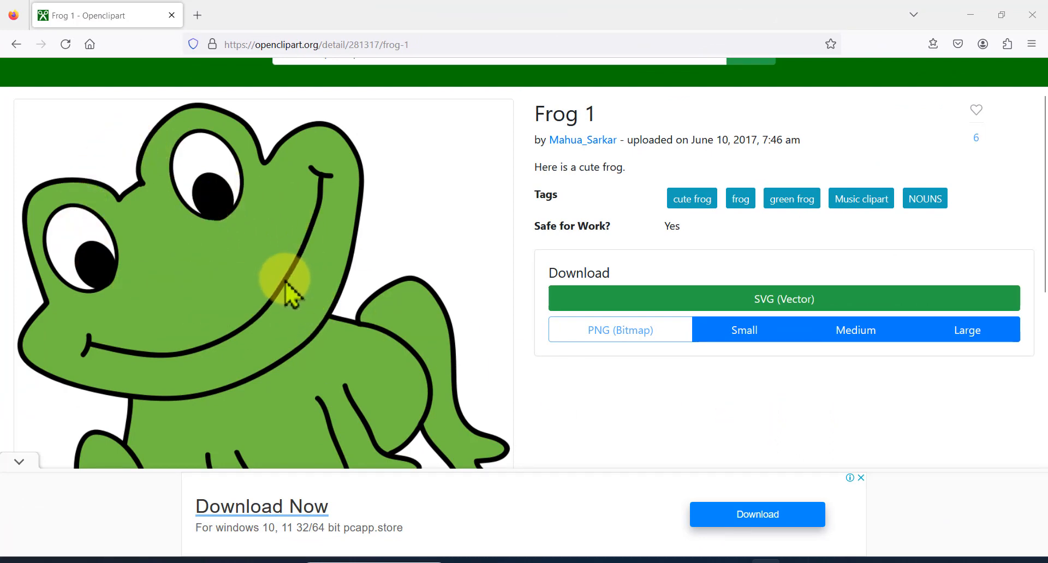
Step: Open the large PNG version of the Frog 1 clipart and dismiss the advertisement
scroll(285, 285, "down", 1)
scroll(285, 285, "down", 1)
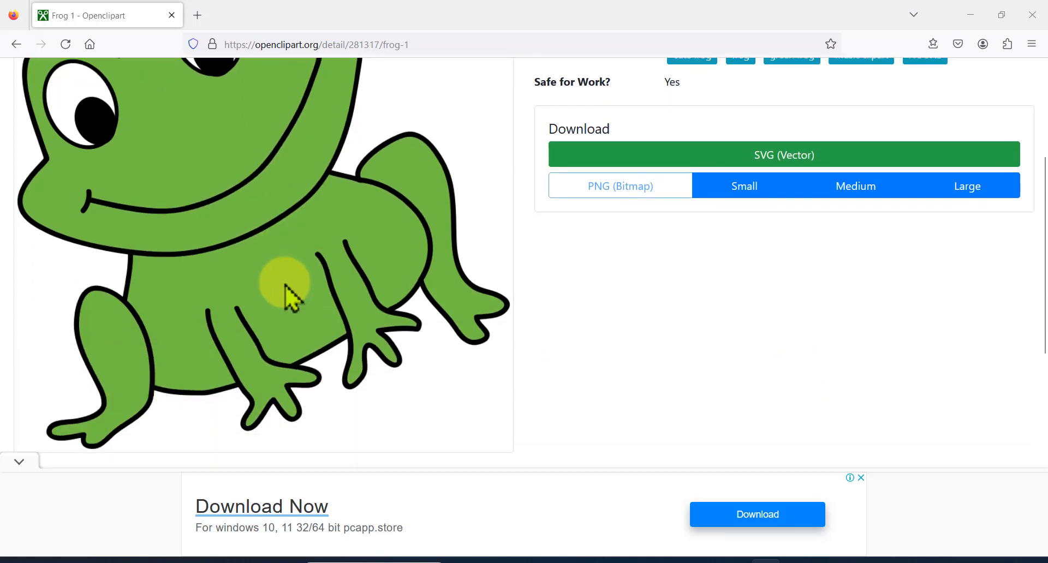
scroll(285, 285, "up", 1)
scroll(269, 262, "up", 1)
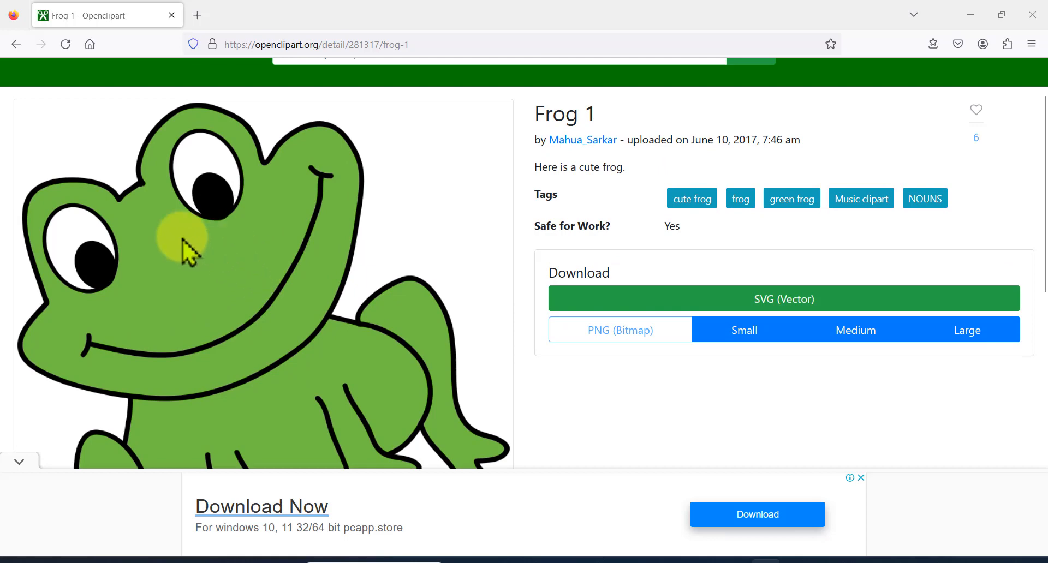
scroll(276, 293, "up", 1)
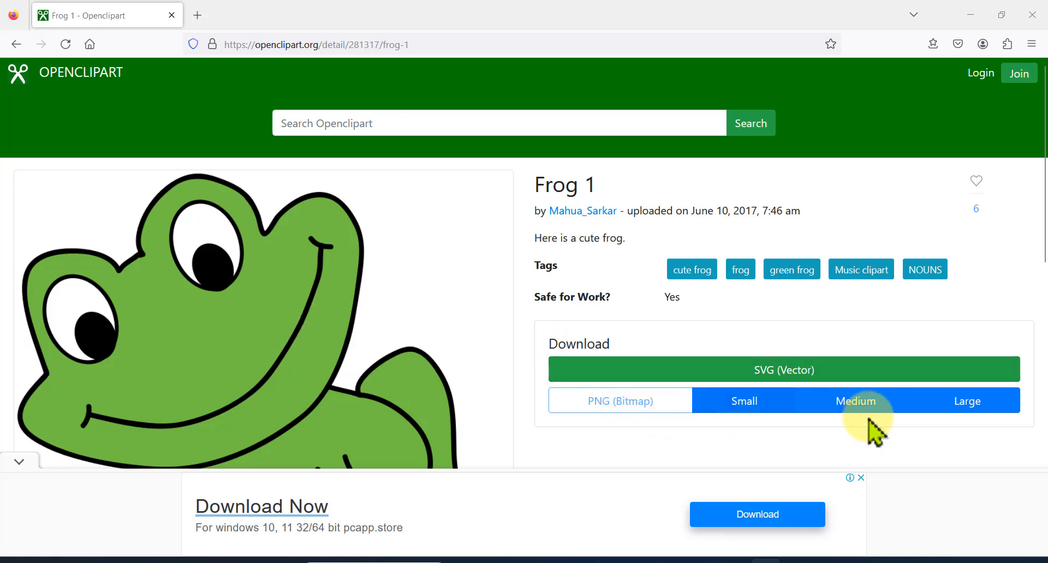
left_click(967, 408)
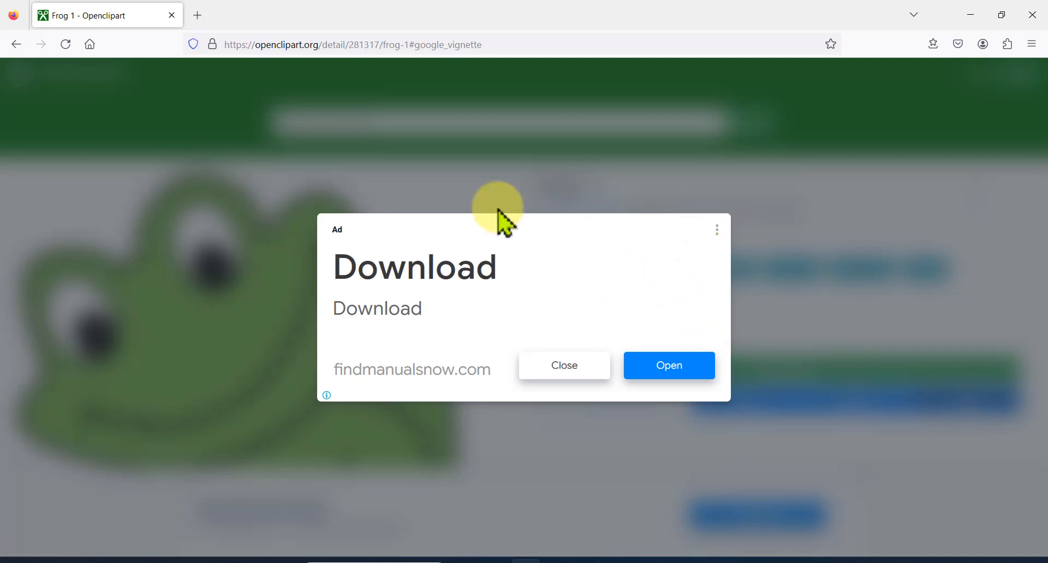
left_click(568, 374)
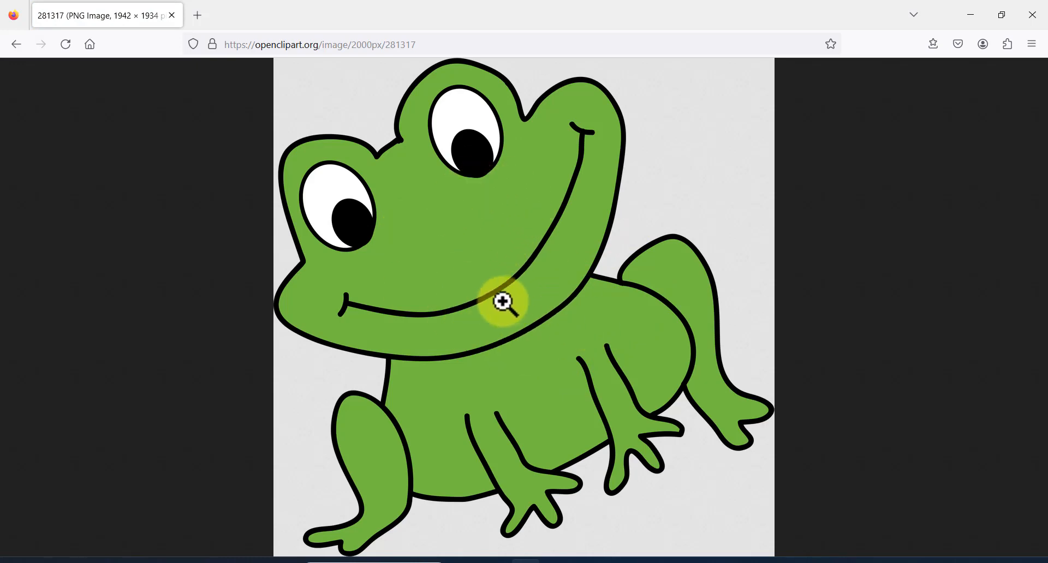
Step: Bring up the frog image's save options, dismiss them without saving, and leave the browser for BERNINA Embroidery Software
right_click(491, 255)
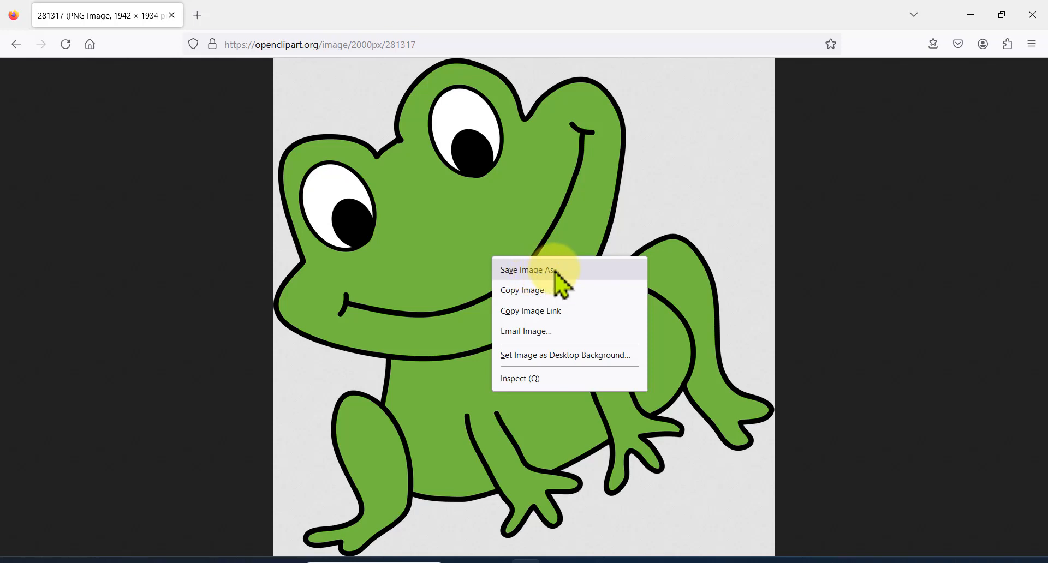
left_click(873, 246)
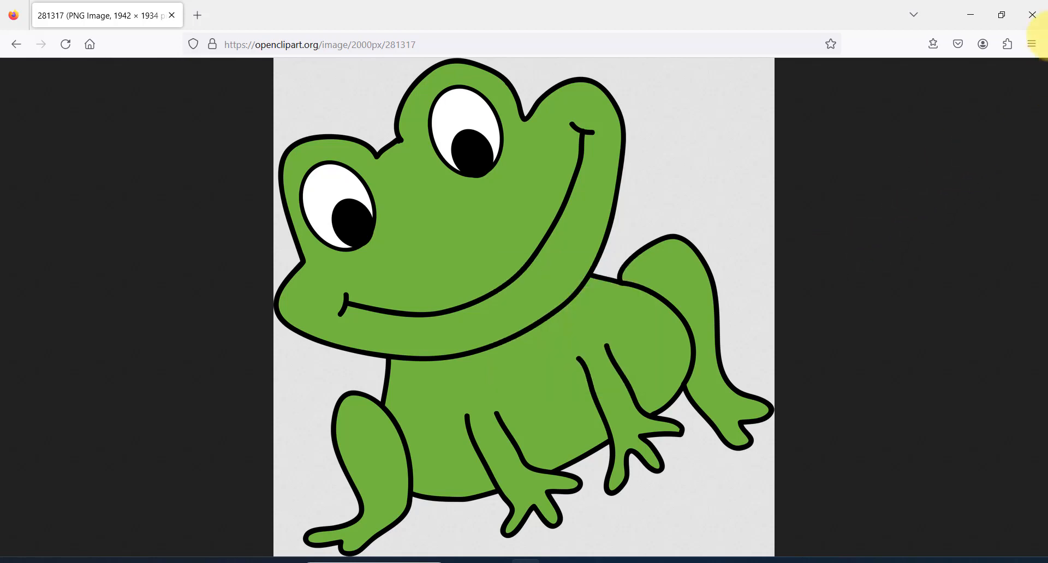
left_click(1034, 17)
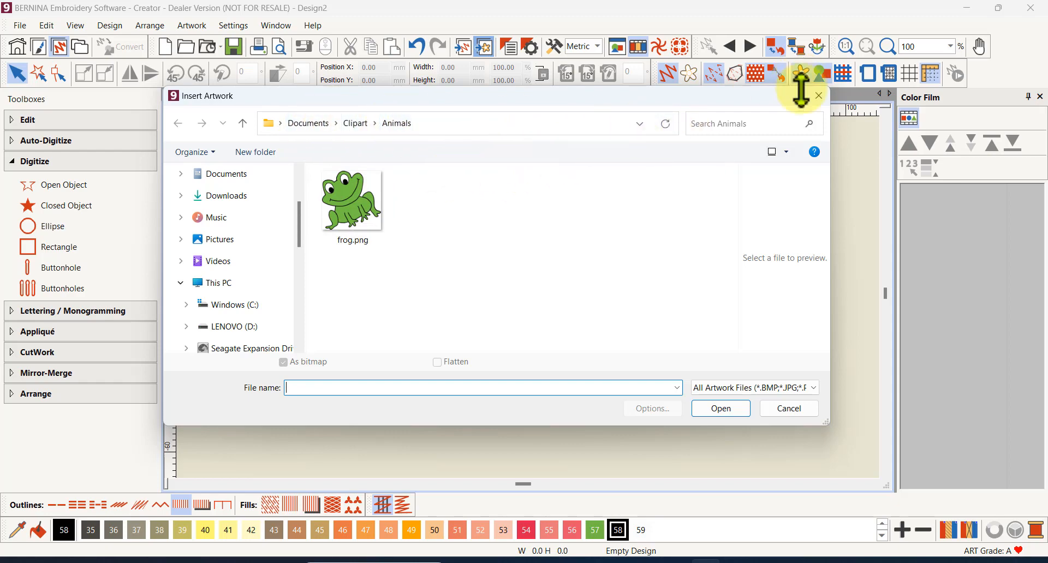
Step: Insert frog.png from the Documents > Clipart > Animals folder as artwork for auto-digitizing
left_click(819, 96)
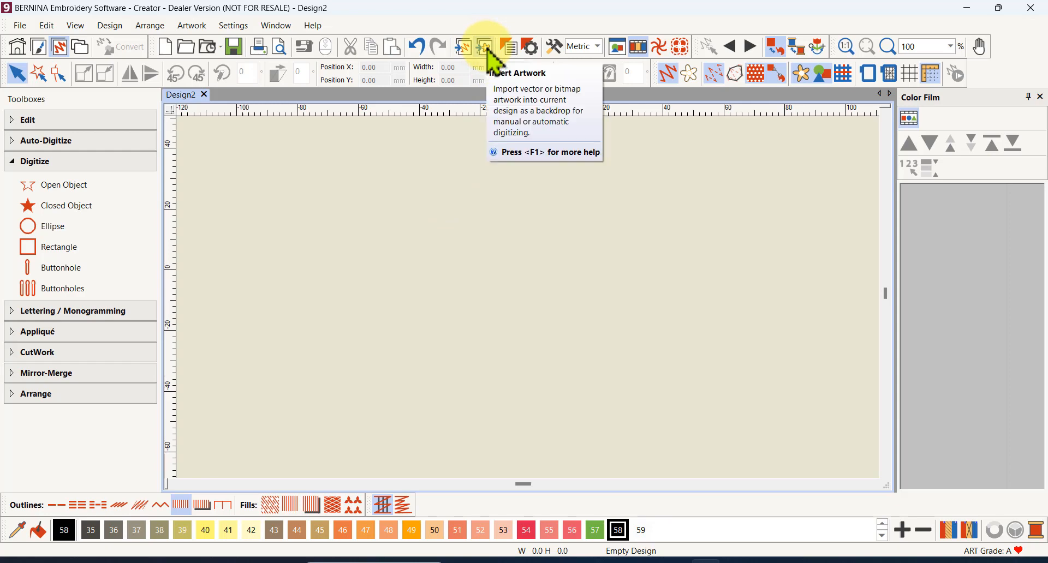
left_click(43, 140)
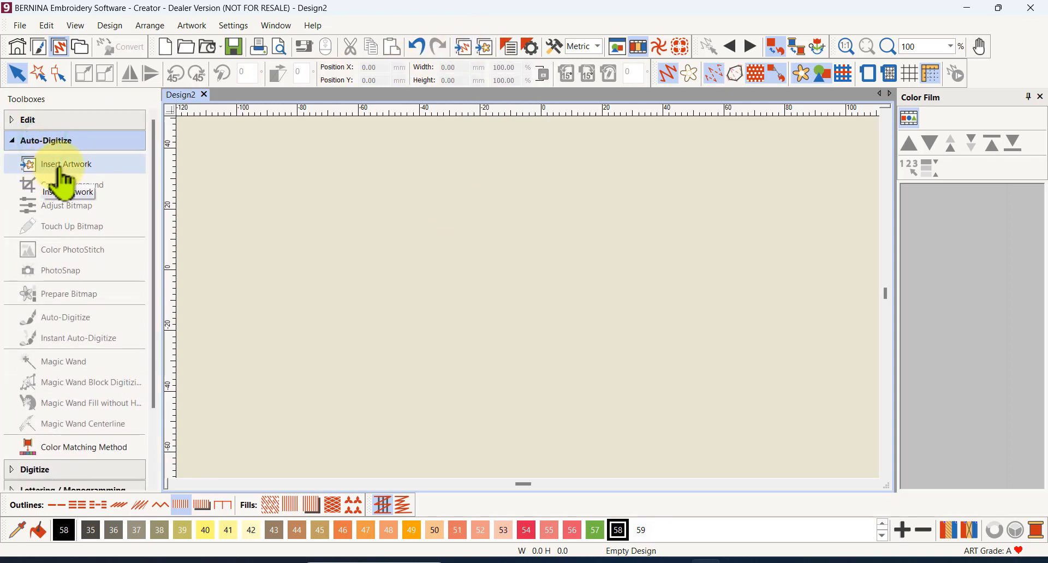
left_click(60, 164)
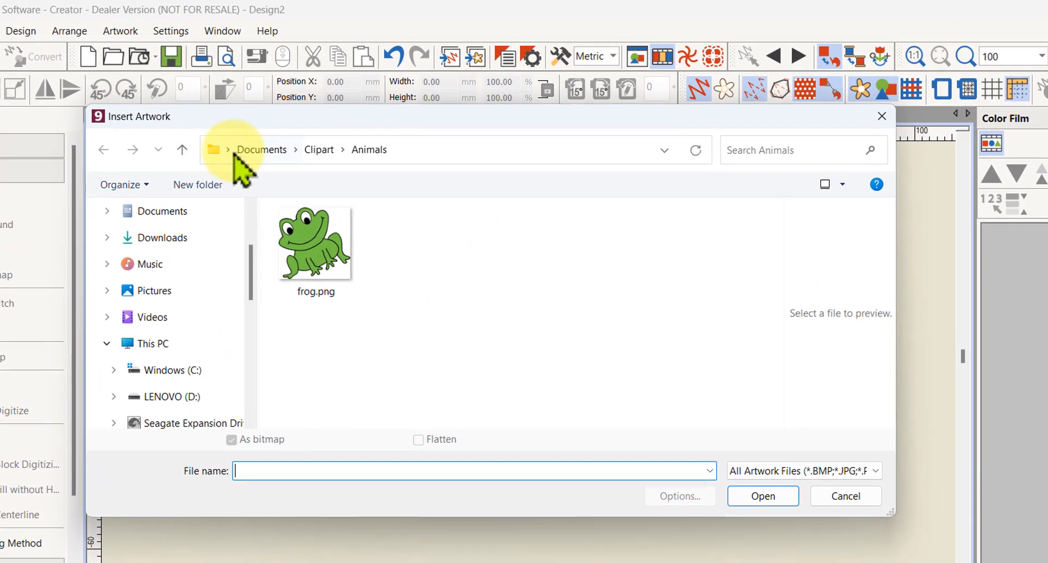
left_click(310, 244)
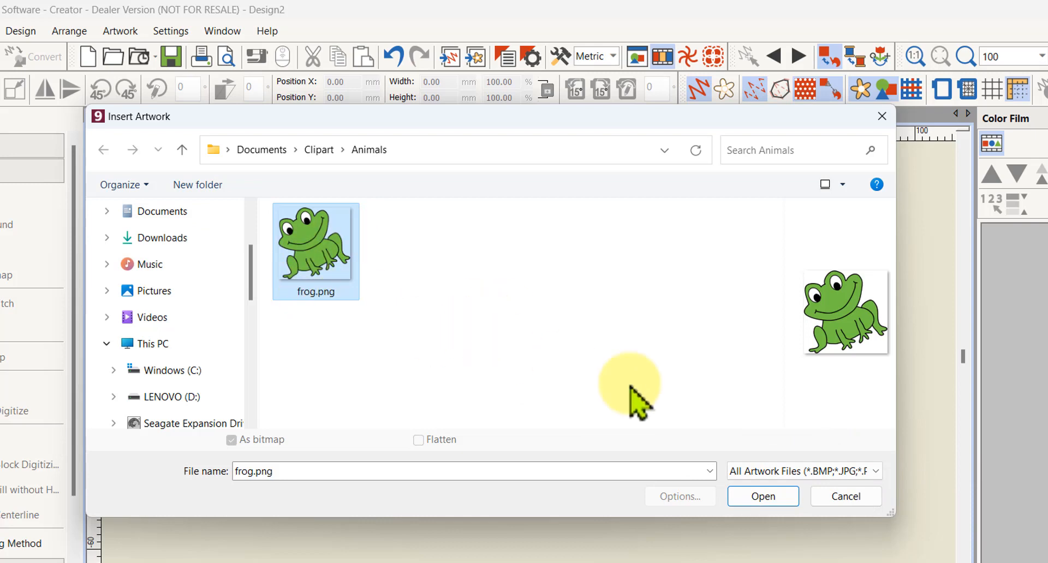
left_click(763, 496)
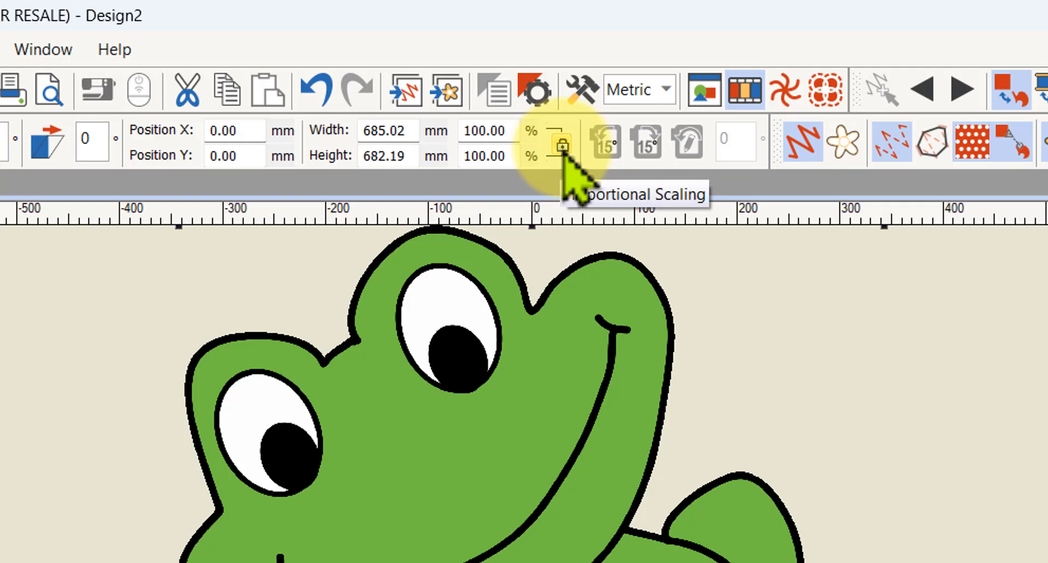
Step: Scale the frog artwork proportionally to 10% of its size
left_click(516, 130)
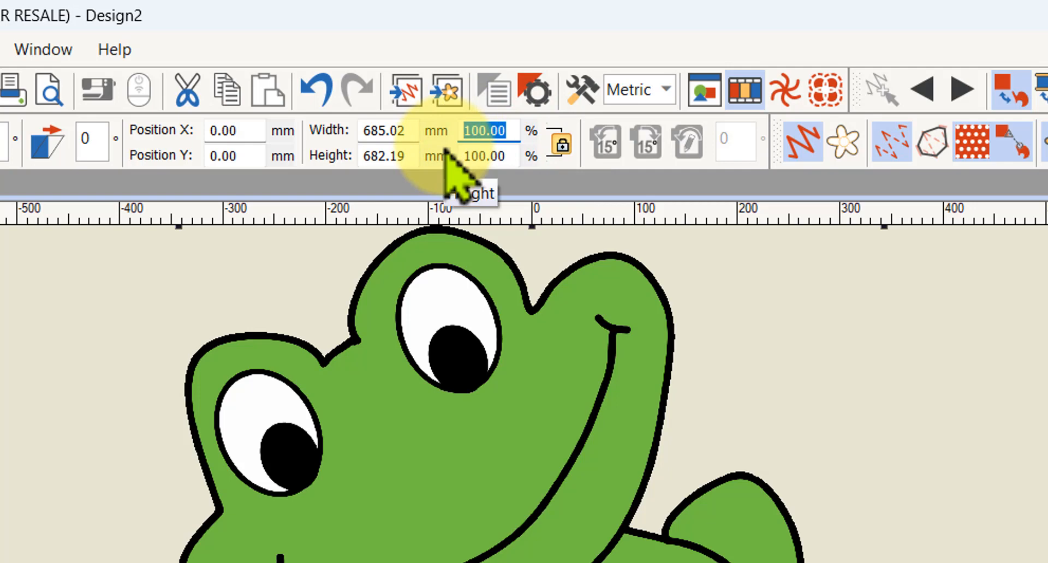
type("10")
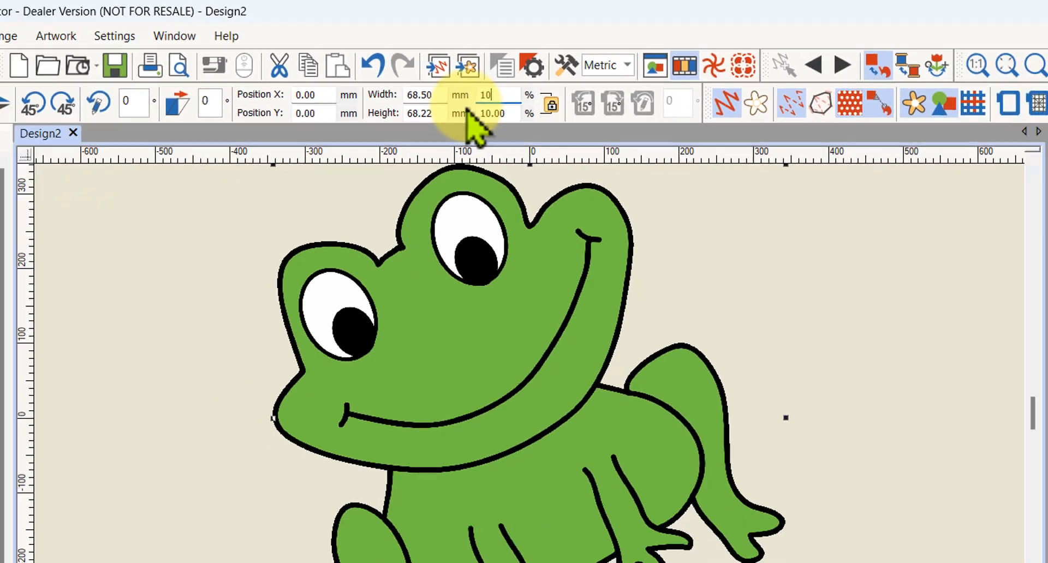
key("Return")
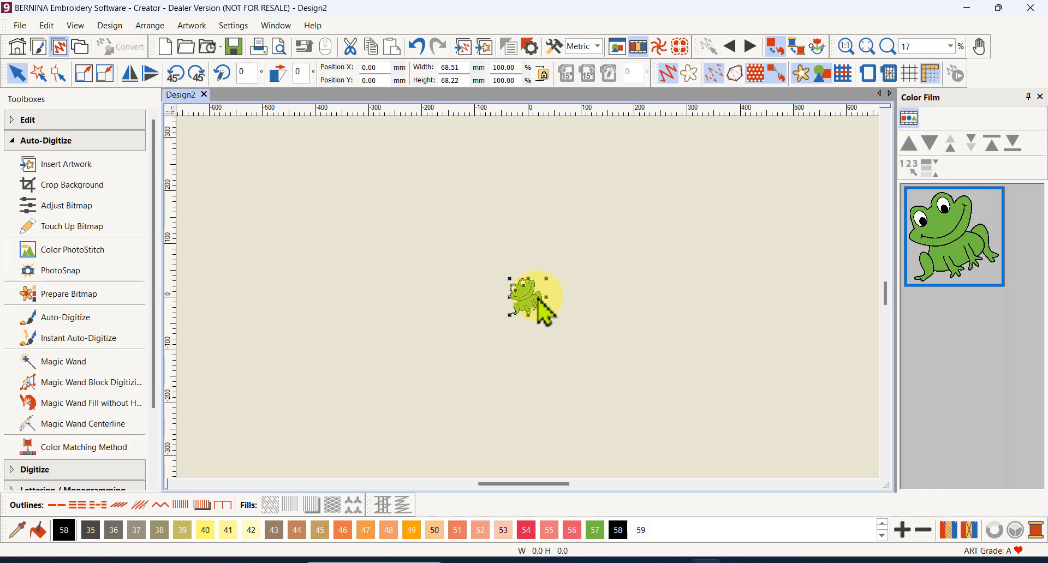
Step: Convert the frog artwork to embroidery with Instant Auto-Digitize
scroll(525, 305, "up", 2)
scroll(525, 314, "up", 2)
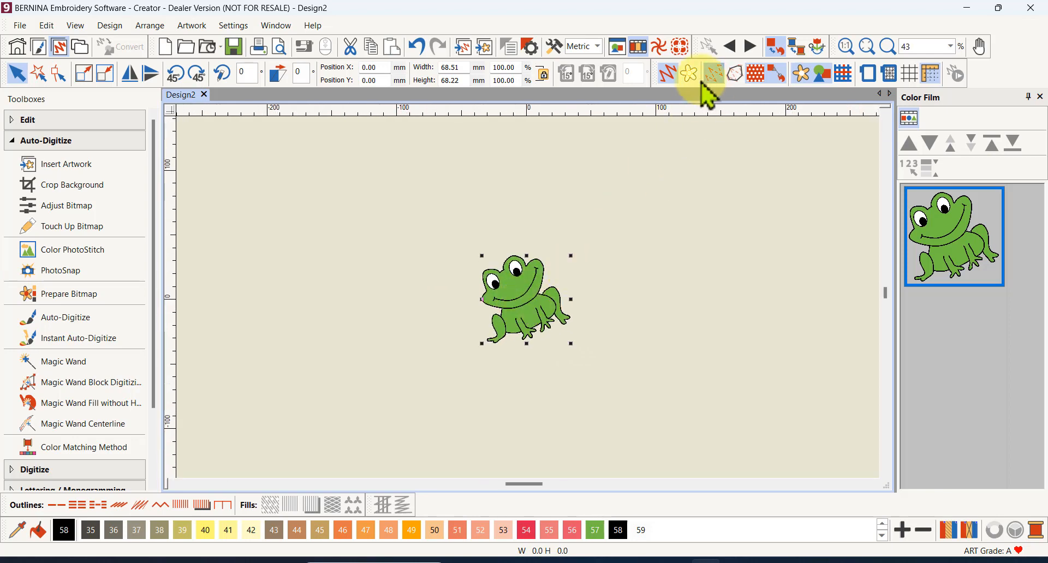
left_click(868, 48)
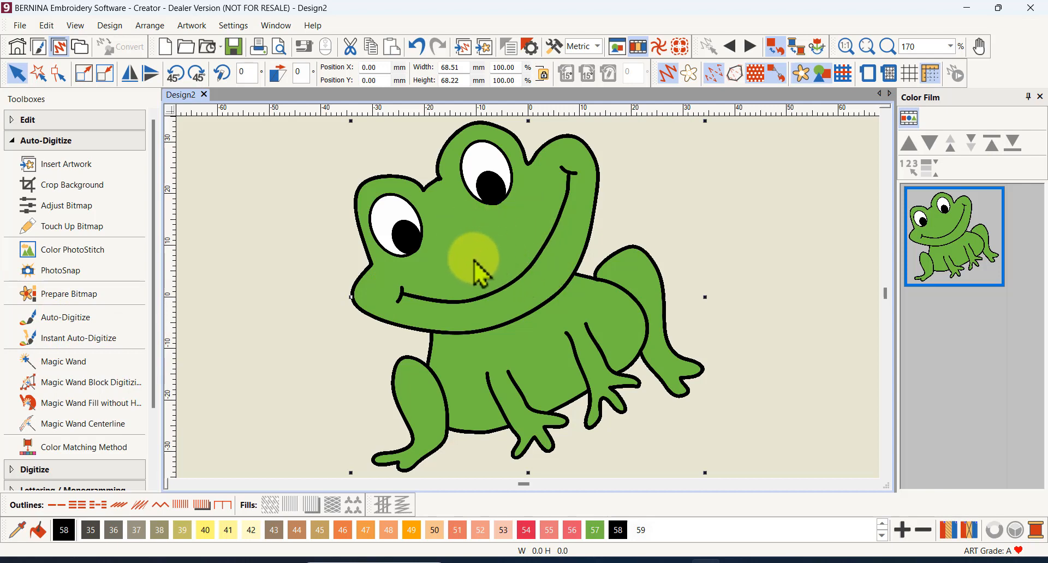
left_click(71, 353)
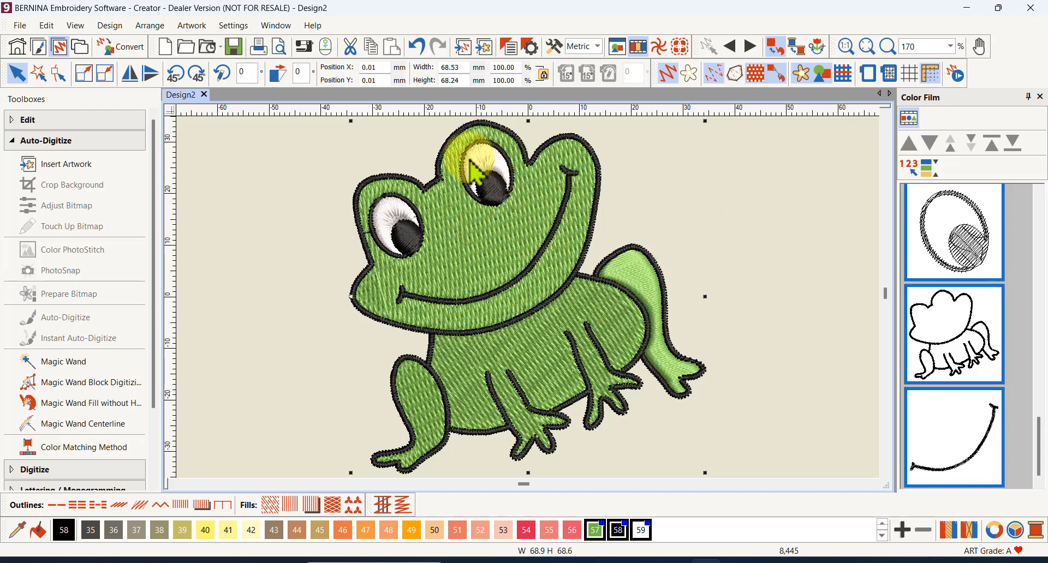
Step: Examine the stitching of the frog's head outline and upper eye up close
scroll(494, 143, "up", 5)
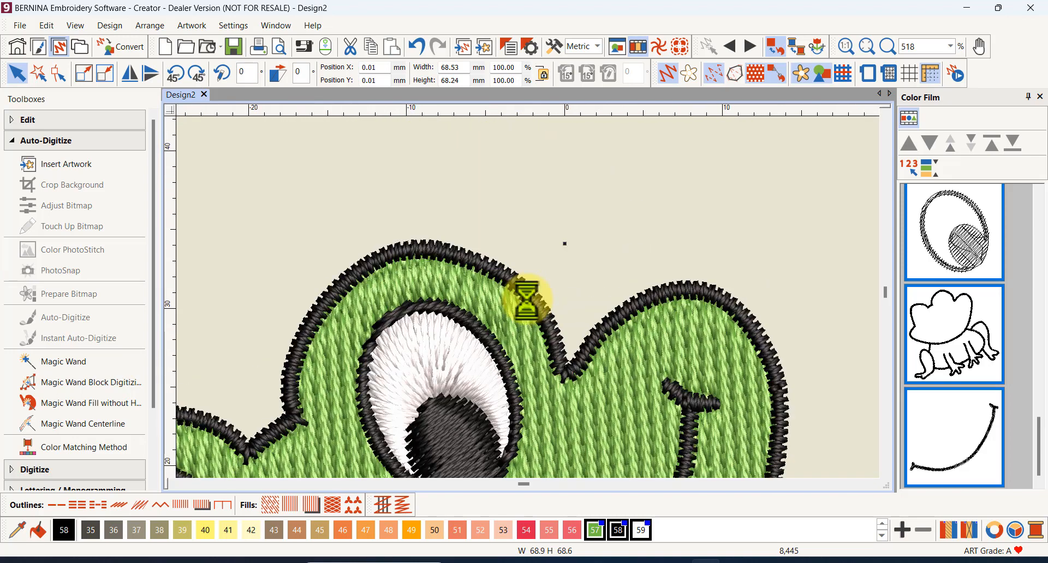
scroll(508, 276, "up", 1)
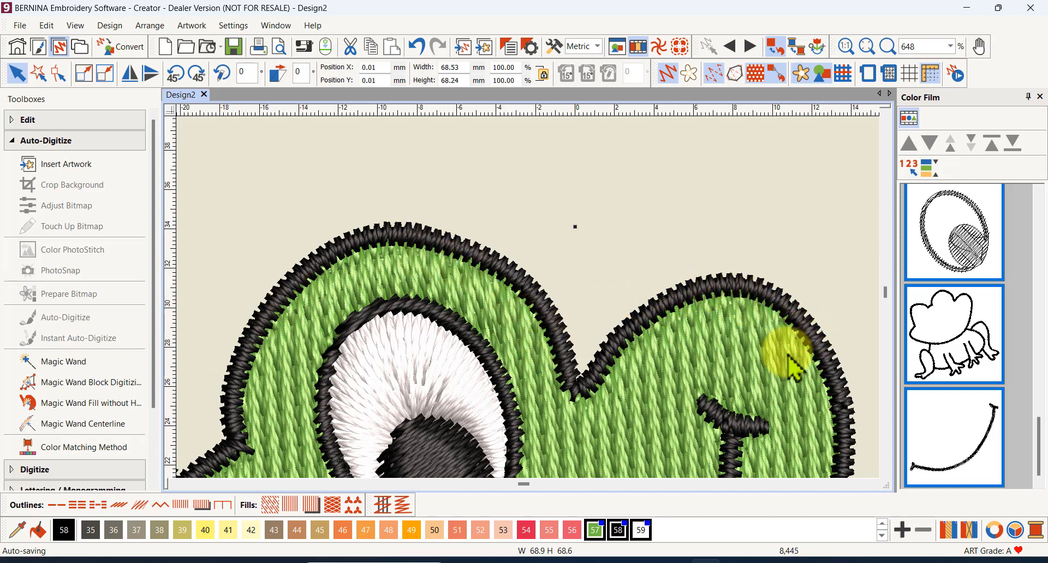
scroll(765, 347, "down", 5)
scroll(494, 382, "down", 4)
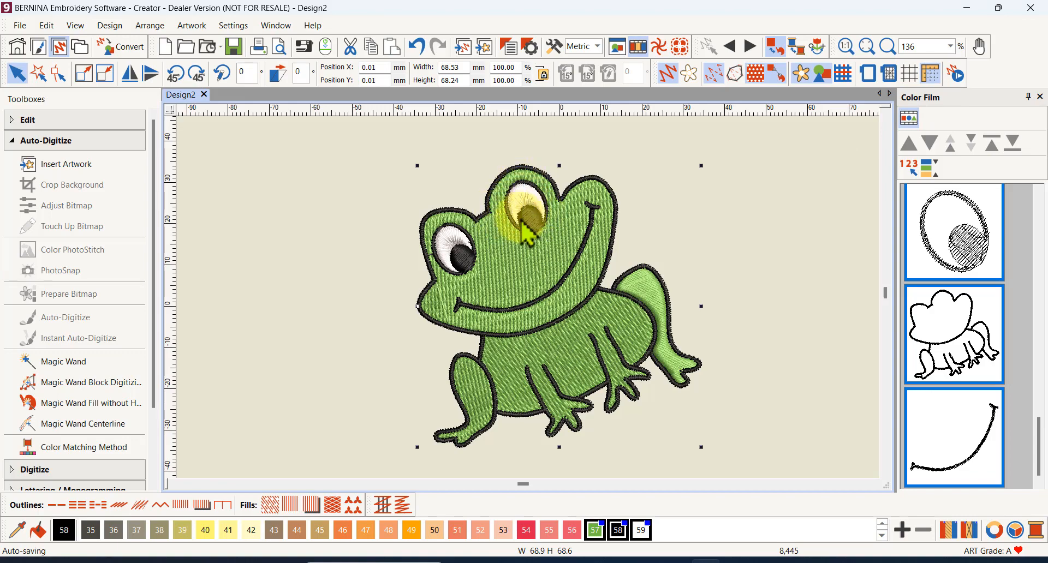
scroll(525, 201, "up", 2)
scroll(529, 304, "up", 4)
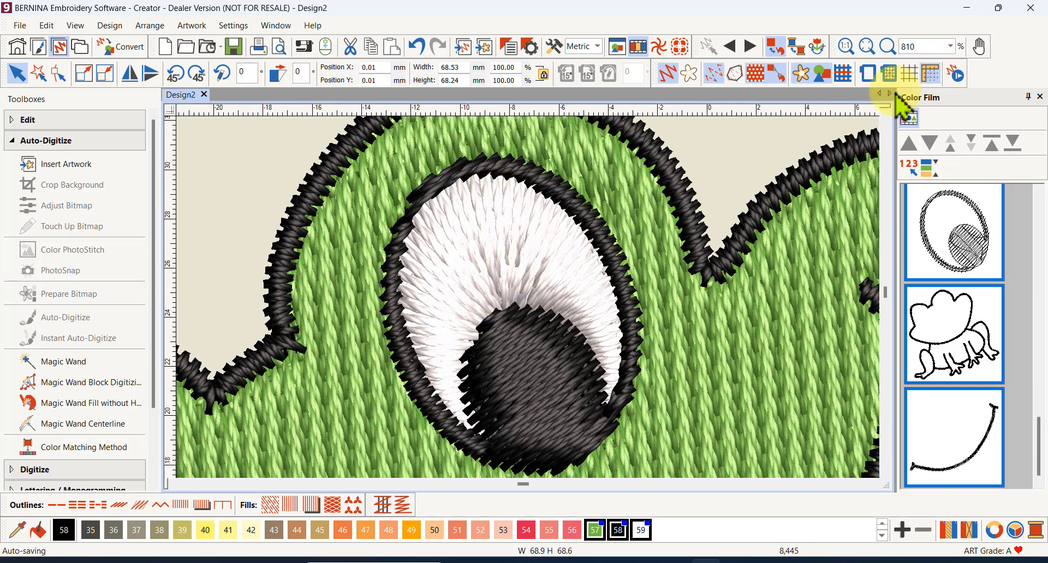
Step: Show the design grid behind the frog embroidery
left_click(910, 76)
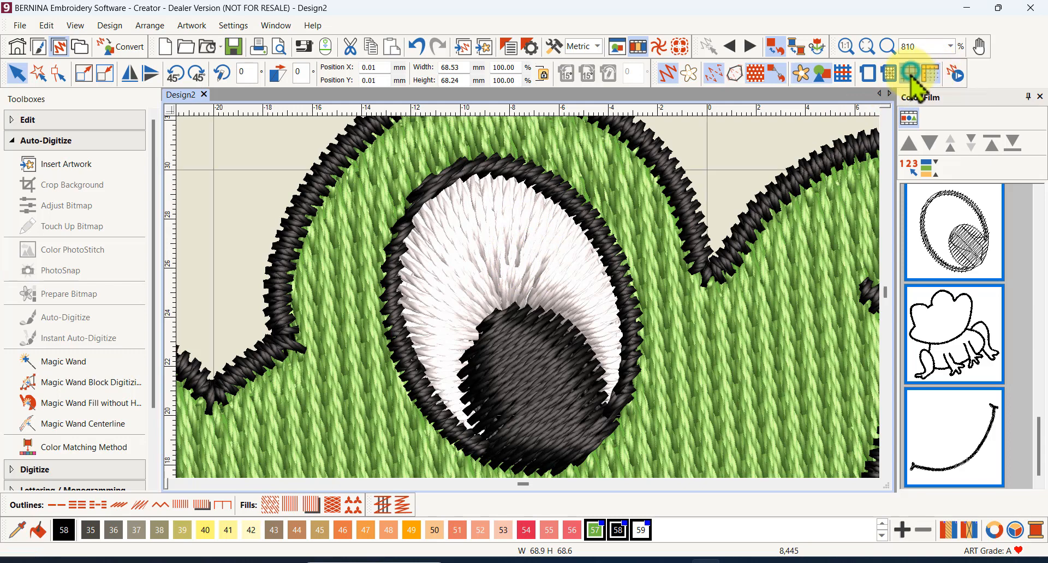
scroll(532, 303, "down", 5)
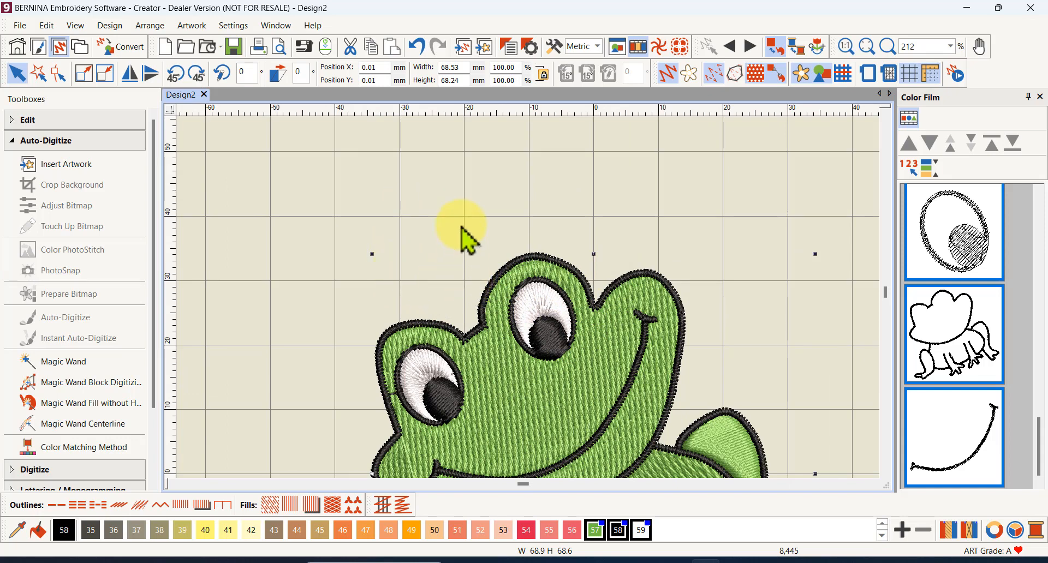
Step: Switch the measurement units to U.S. and check the grid spacing options without changing them
left_click(597, 47)
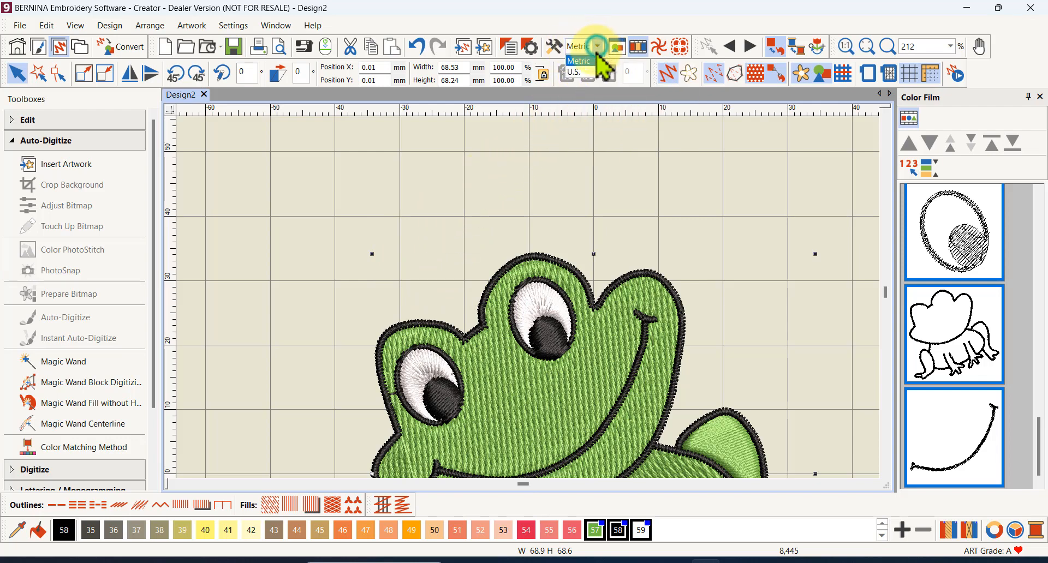
left_click(576, 74)
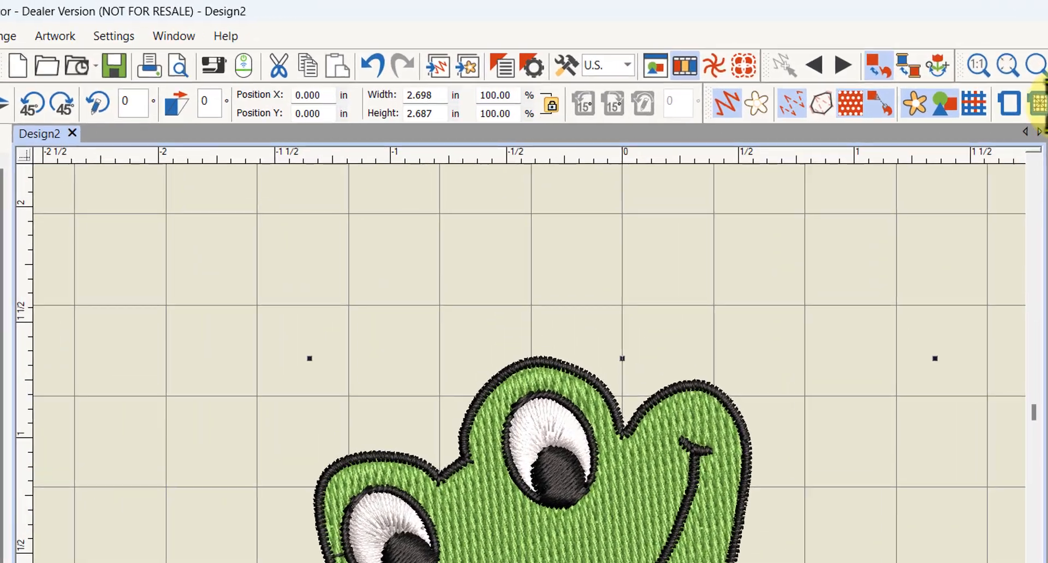
right_click(910, 74)
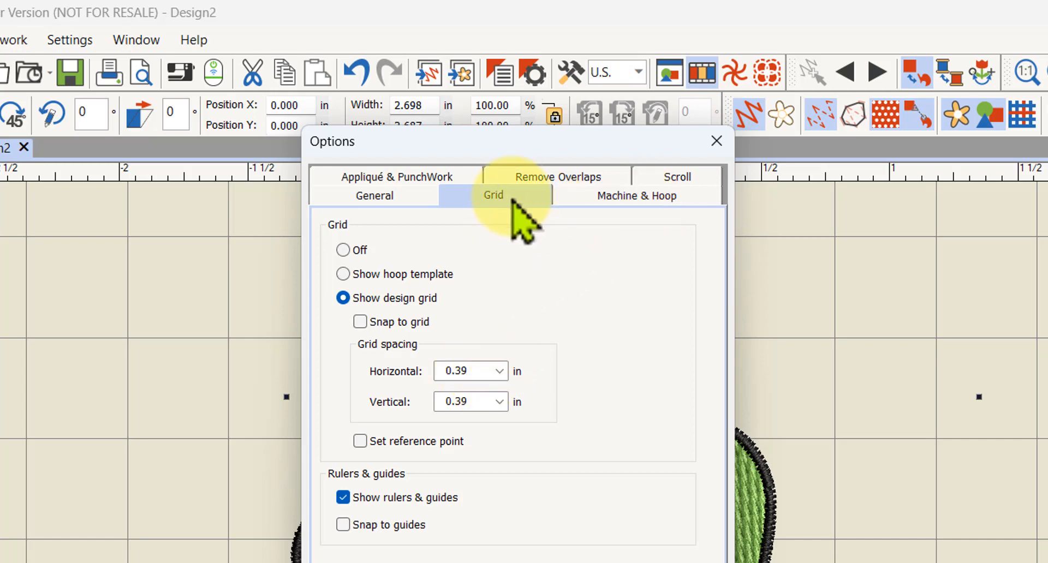
left_click(716, 141)
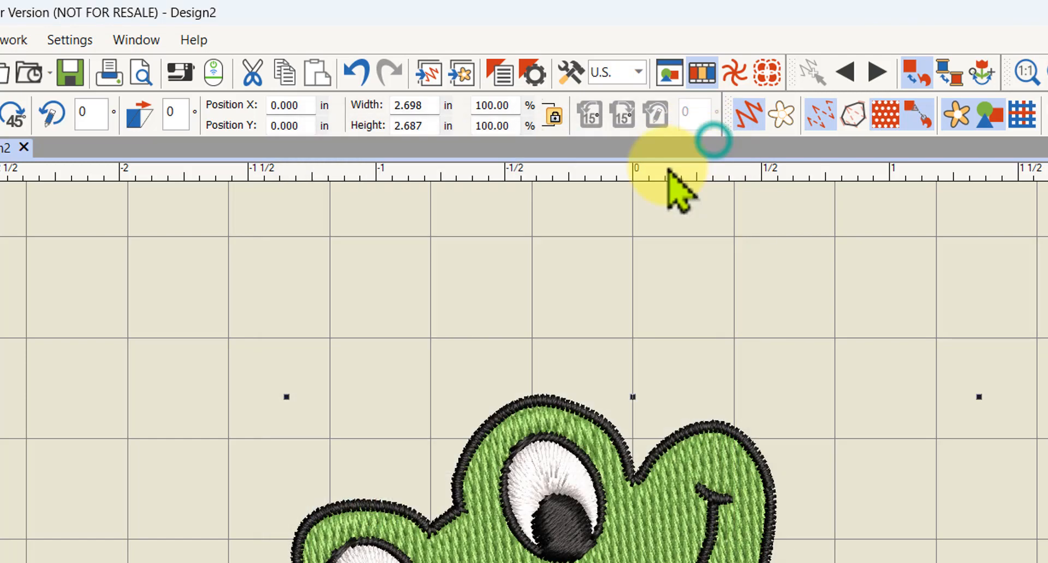
Step: Return the measurement units to Metric and review the grid spacing options, leaving them as they are
left_click(637, 72)
left_click(626, 97)
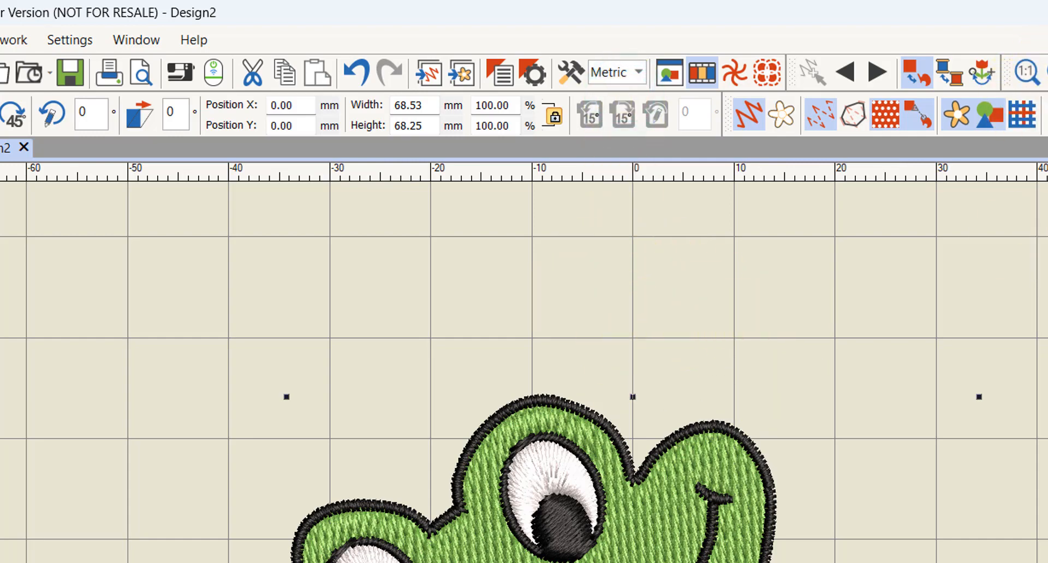
right_click(1023, 115)
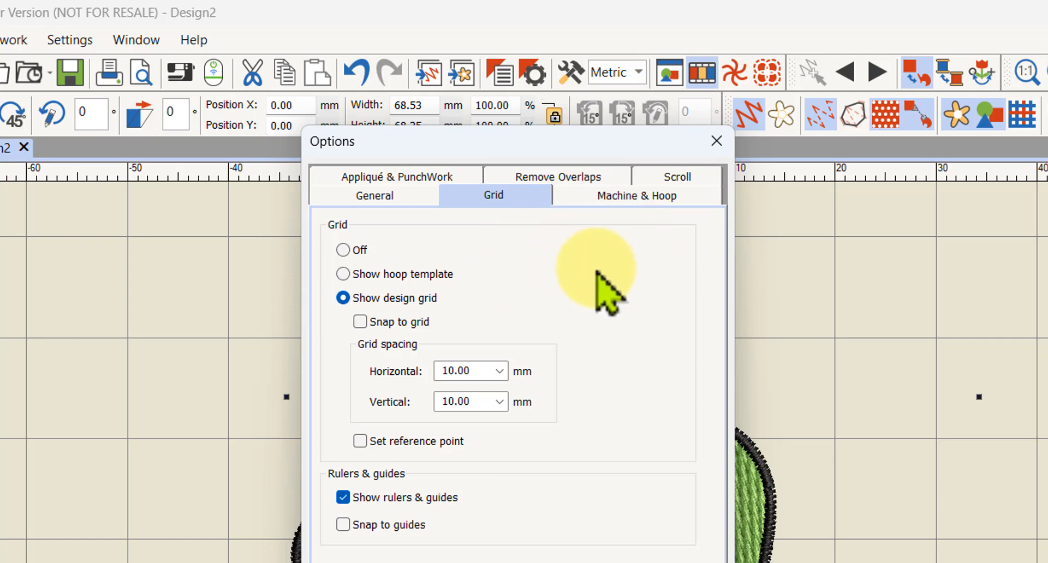
key("Escape")
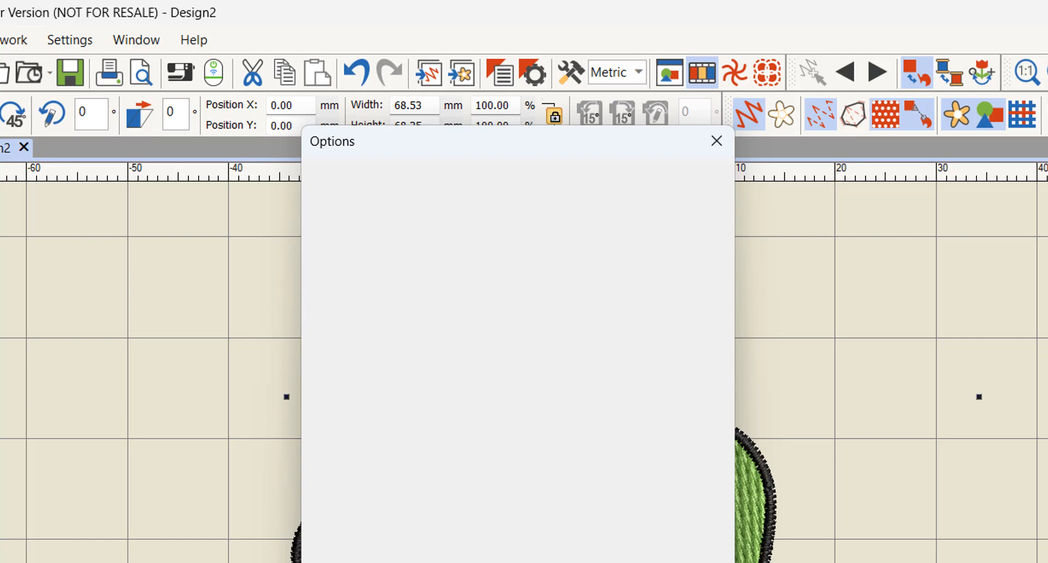
Step: Turn off Artistic View and inspect the individual stitches and needle points around the frog's upper eye
scroll(553, 478, "up", 4)
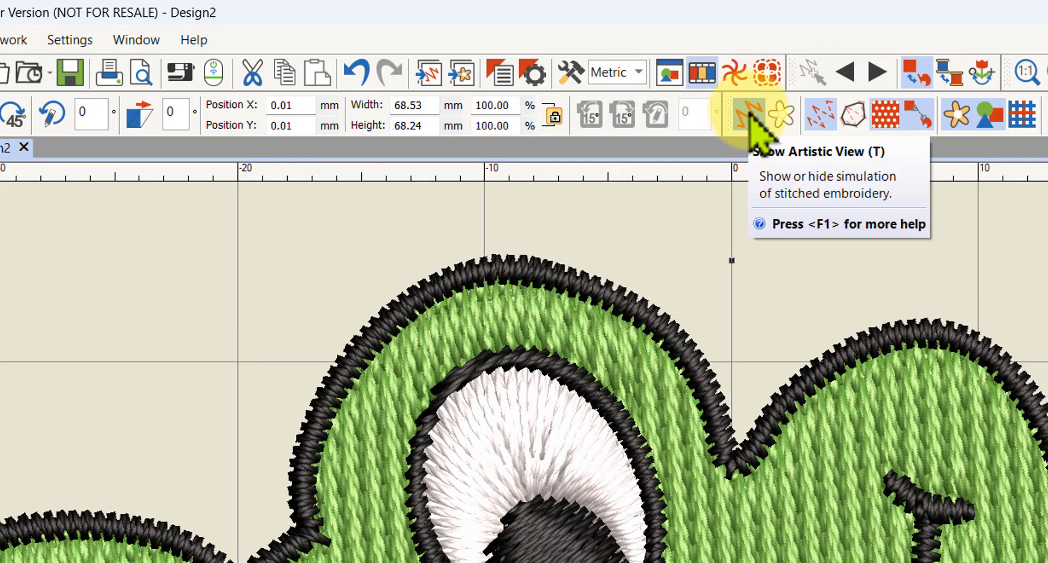
left_click(749, 117)
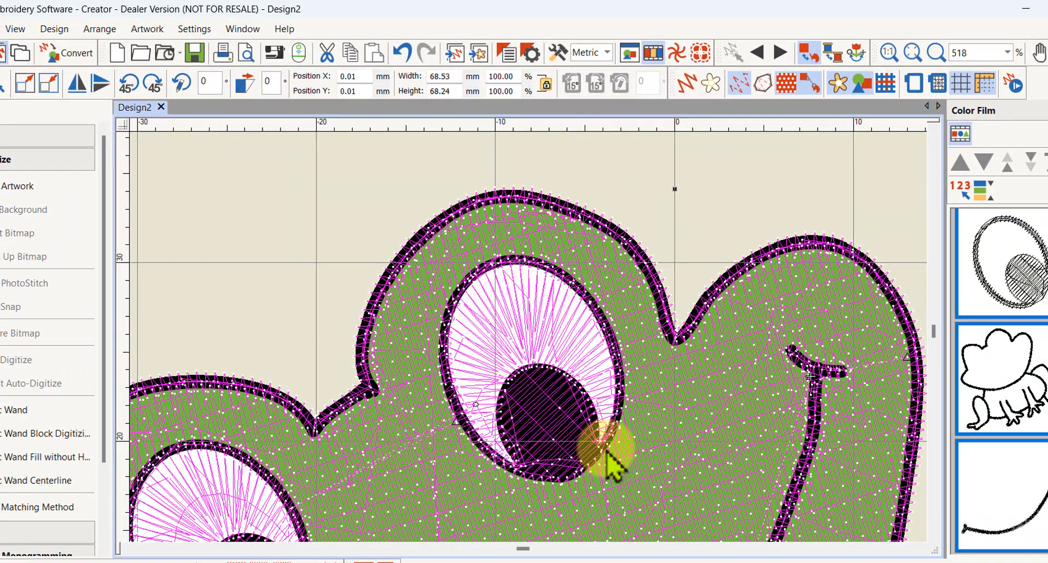
scroll(562, 421, "up", 5)
scroll(530, 342, "down", 2)
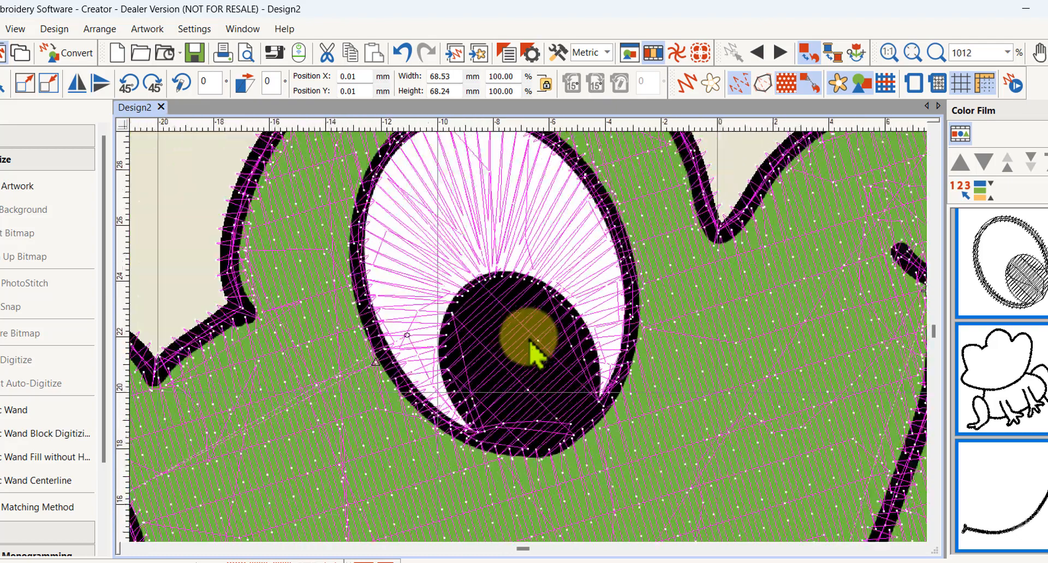
Step: Hide the frog bitmap artwork behind the stitches and inspect the bare stitch lines around the upper eye and head
left_click(840, 86)
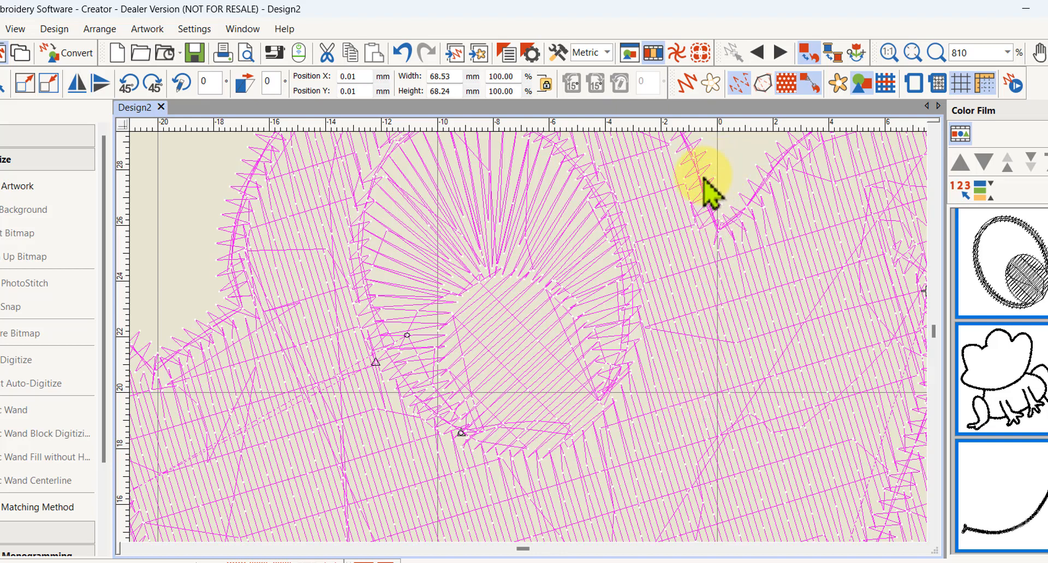
scroll(598, 227, "down", 1)
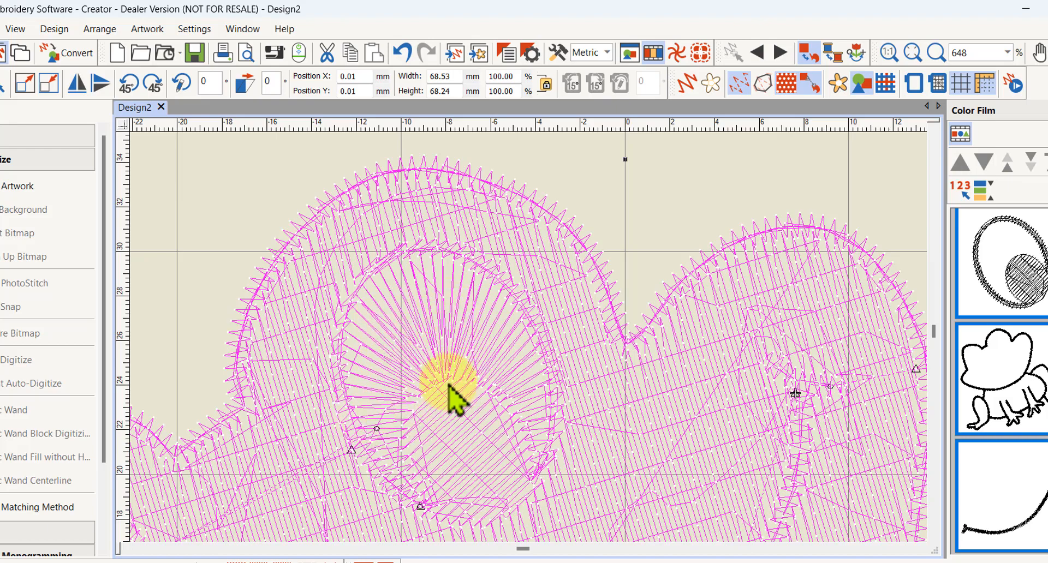
scroll(447, 382, "up", 3)
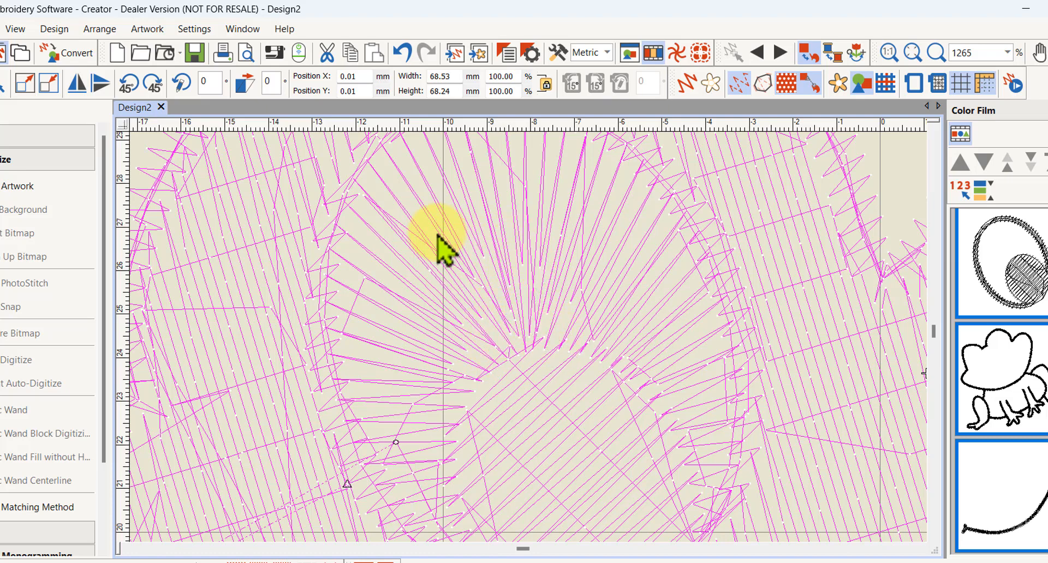
scroll(441, 242, "down", 3)
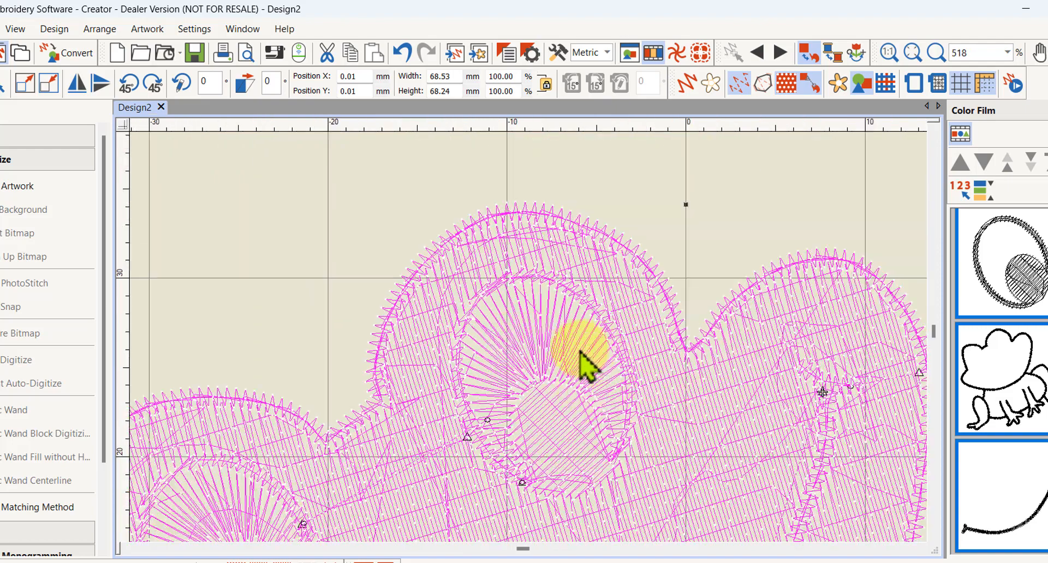
scroll(580, 353, "down", 1)
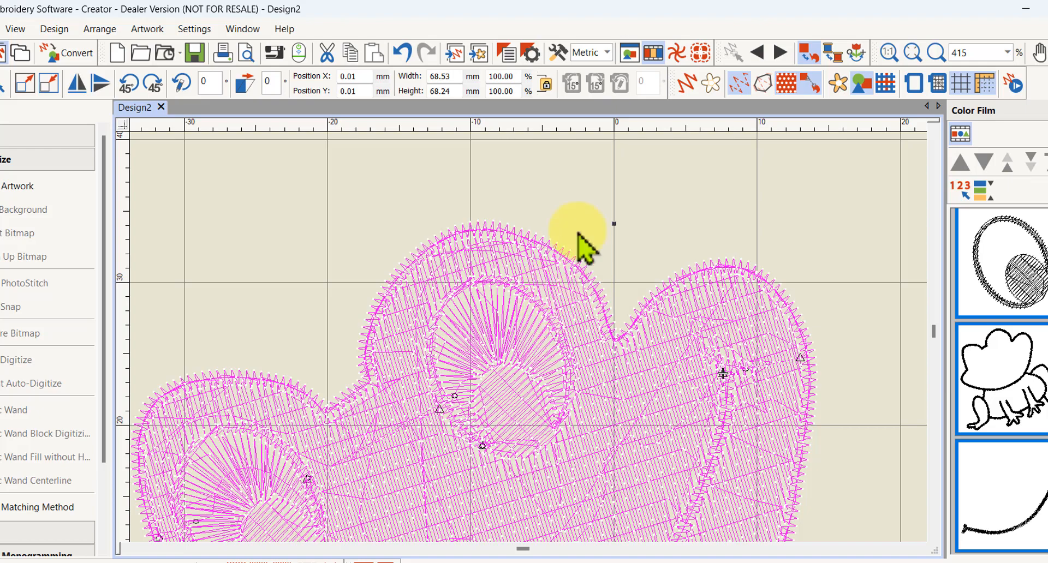
Step: Turn on Artistic View and examine how the black mouth line sits on the green head fill
left_click(687, 83)
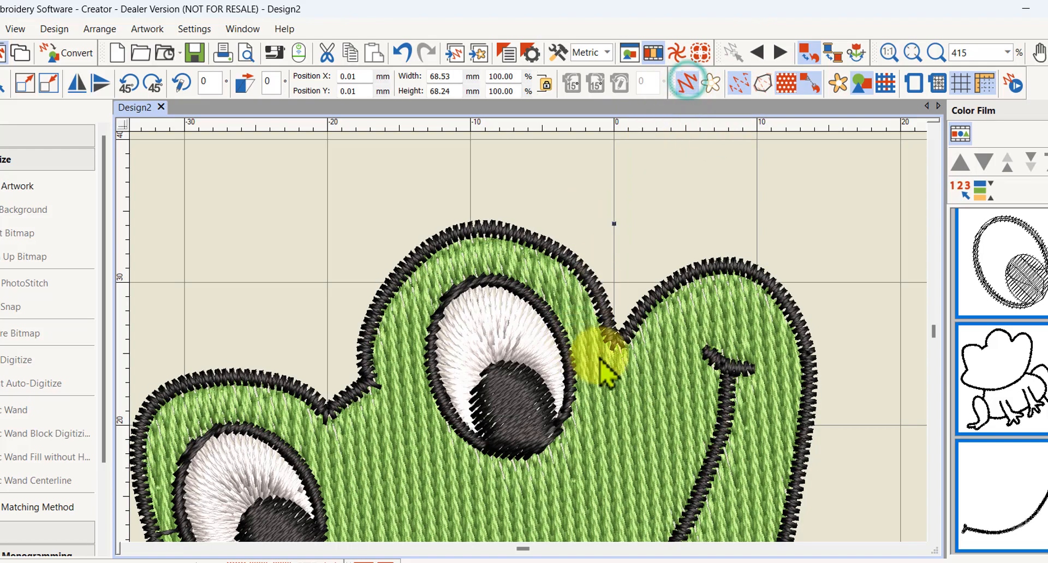
scroll(546, 355, "down", 3)
scroll(524, 344, "up", 5)
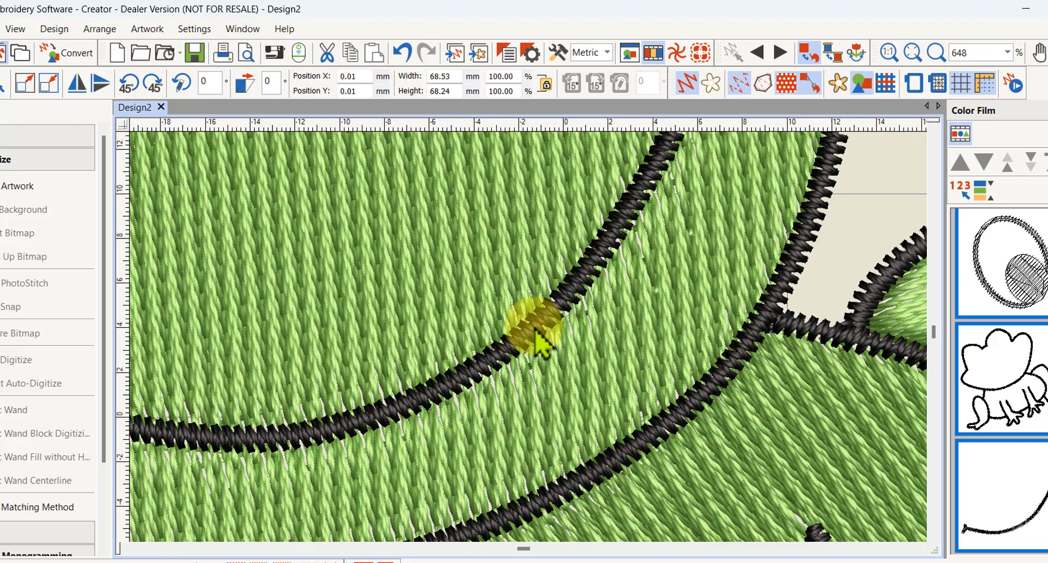
scroll(534, 351, "down", 2)
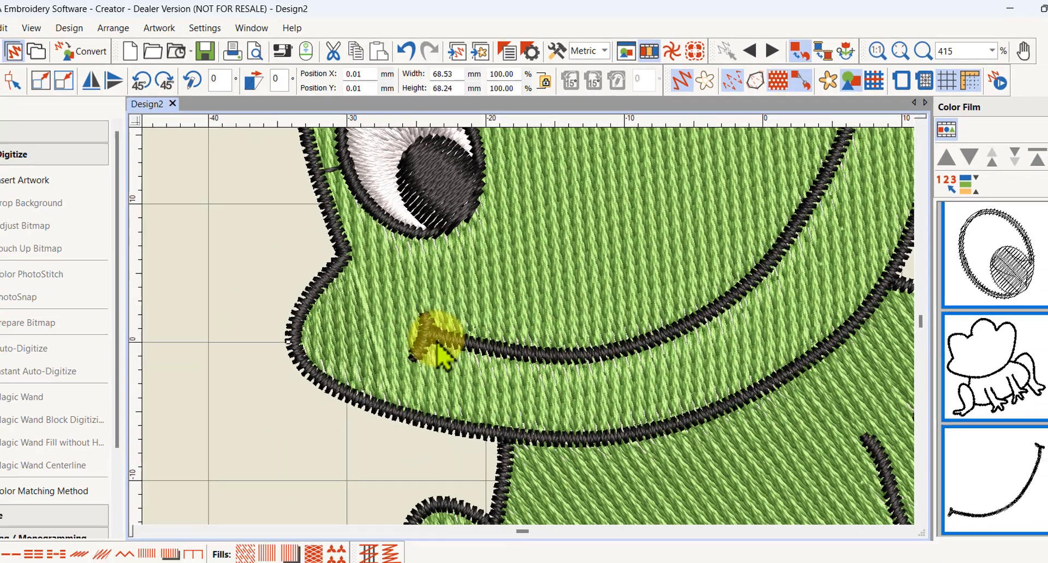
scroll(427, 352, "up", 5)
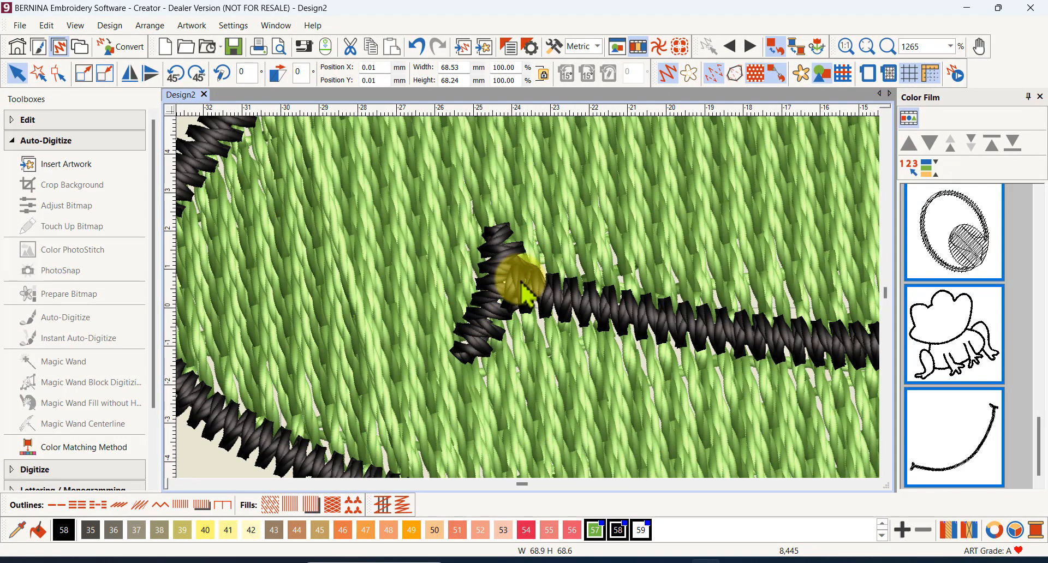
Step: View the Color Film grouped by color, return it to individual objects, and select the black mouth line object
left_click(909, 119)
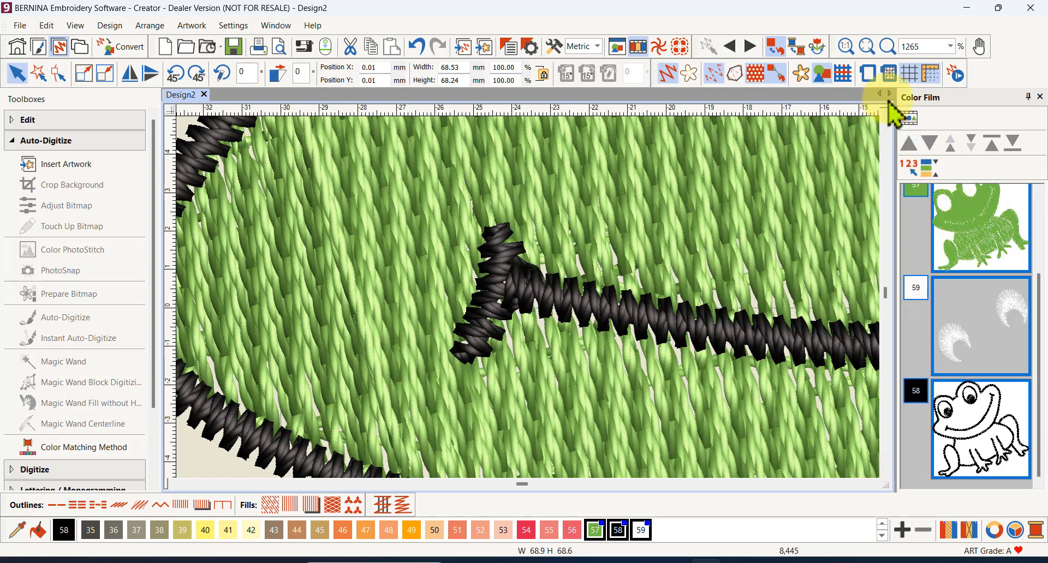
left_click(911, 120)
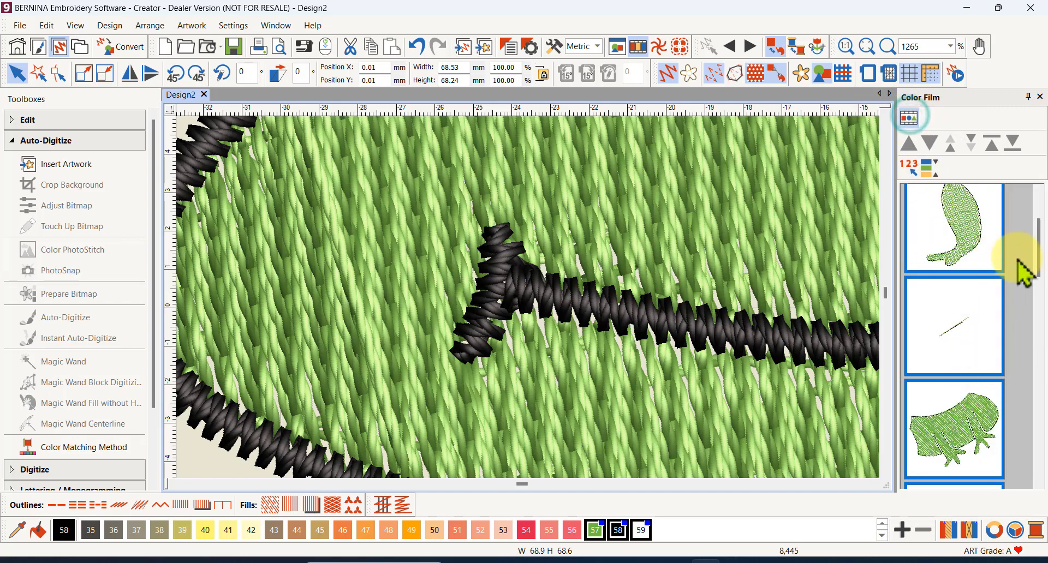
left_click_drag(1038, 241, 1024, 458)
left_click(954, 460)
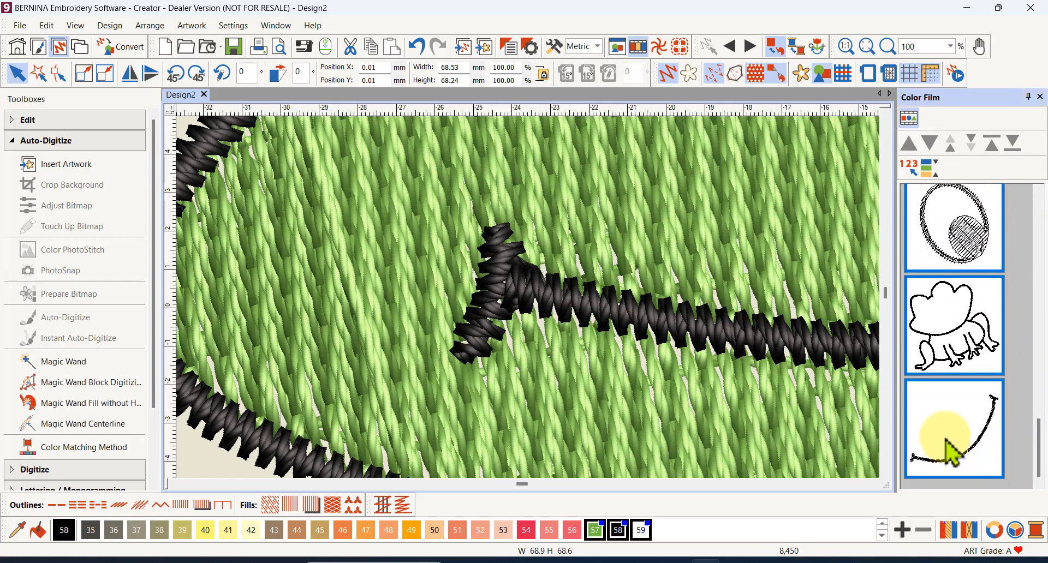
left_click(945, 440)
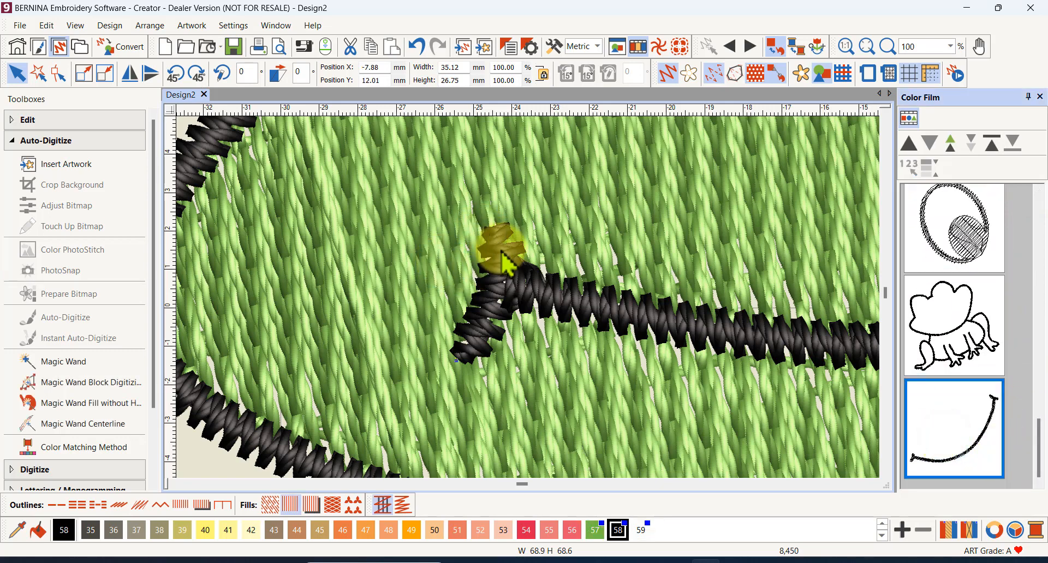
Step: Examine the stitching at both ends of the frog's mouth line in Artistic View
scroll(496, 288, "down", 4)
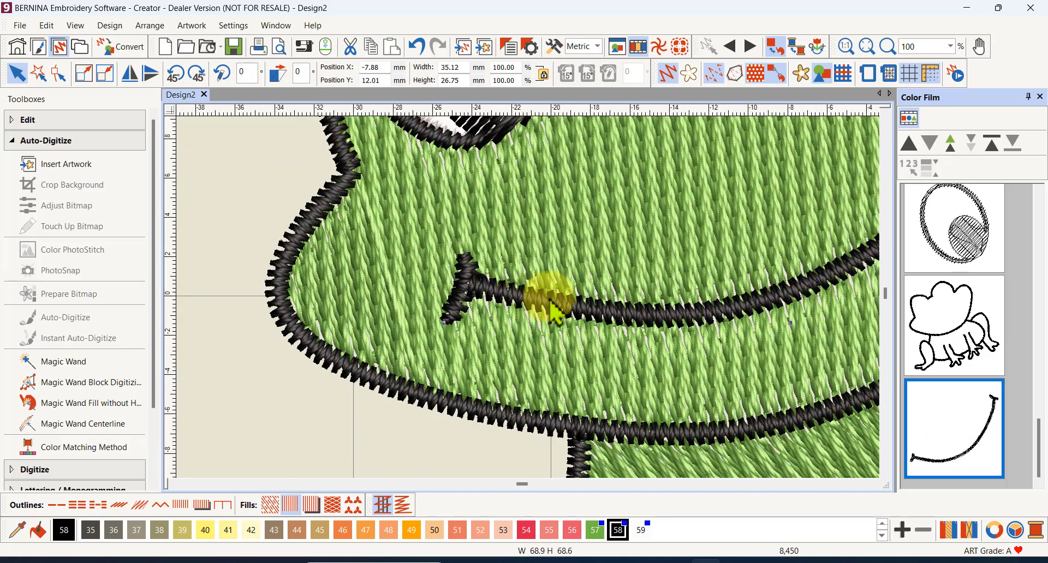
scroll(528, 303, "down", 2)
scroll(528, 303, "up", 6)
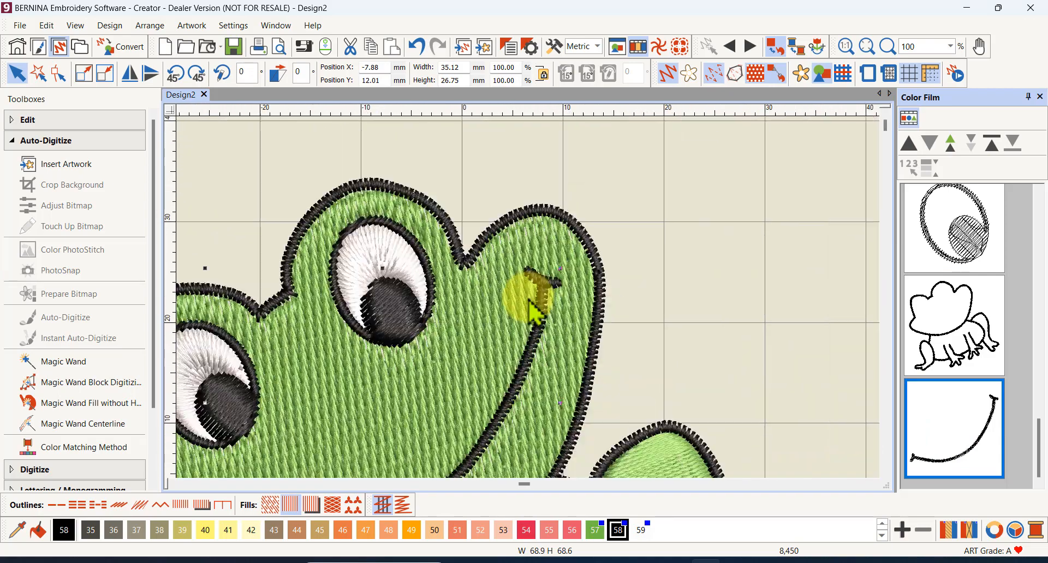
scroll(529, 302, "up", 1)
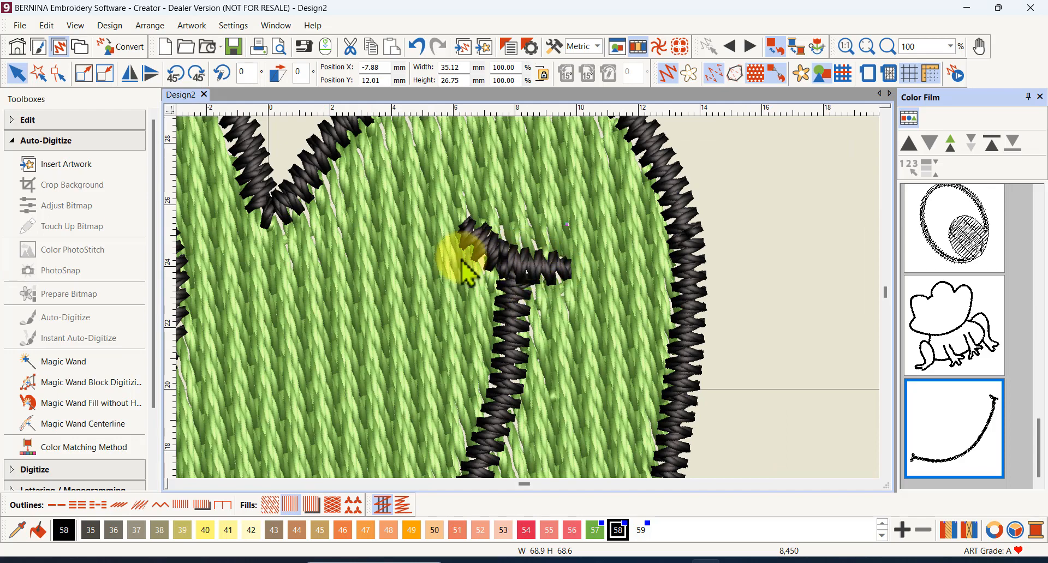
scroll(527, 303, "down", 2)
scroll(530, 303, "down", 3)
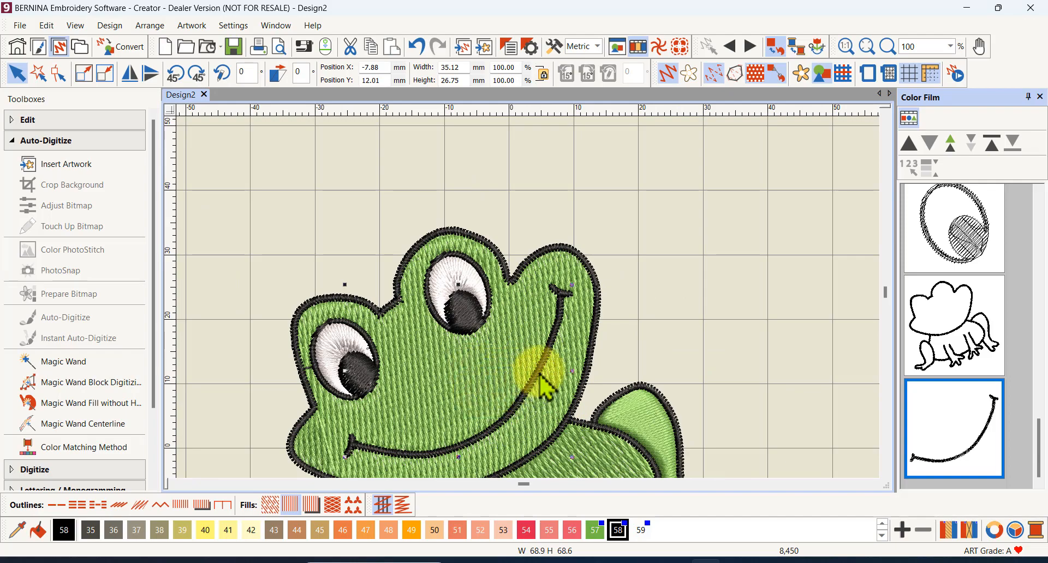
Step: Turn off Artistic View, inspect the mouth line's underlay and the gap in the green fill beneath it, and clear the selection
left_click(668, 73)
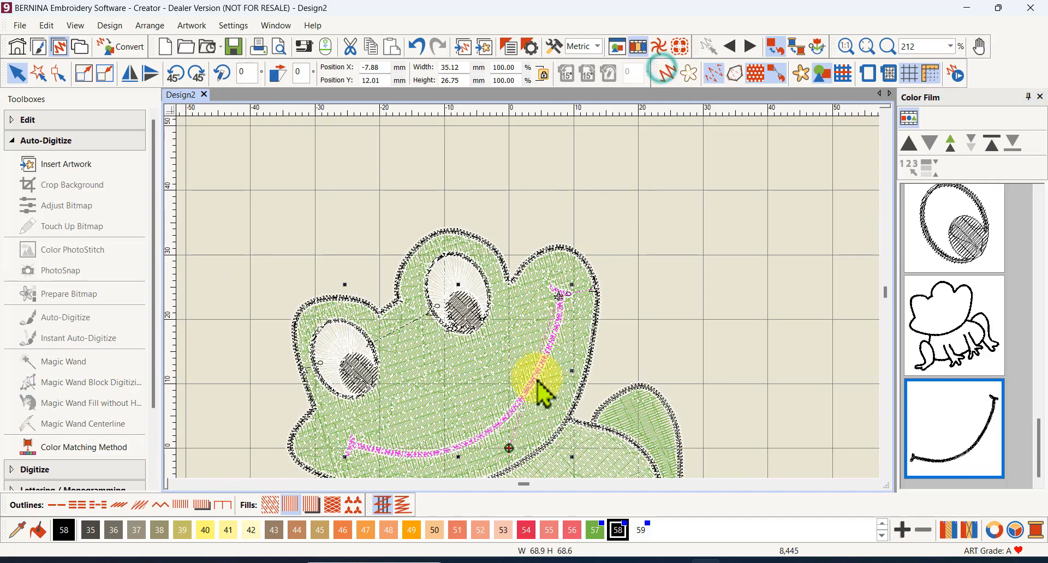
scroll(533, 311, "up", 8)
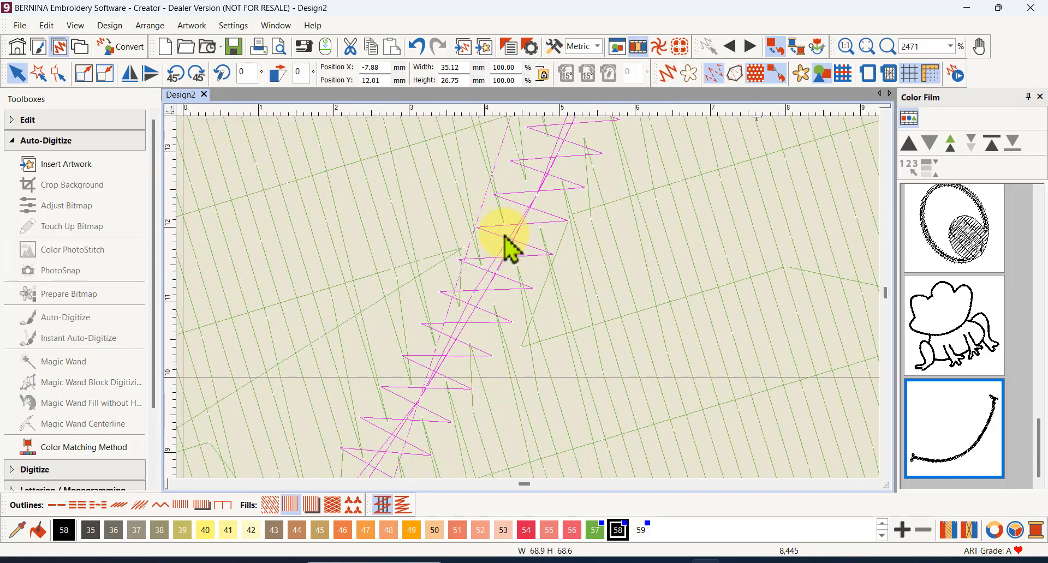
scroll(527, 298, "down", 6)
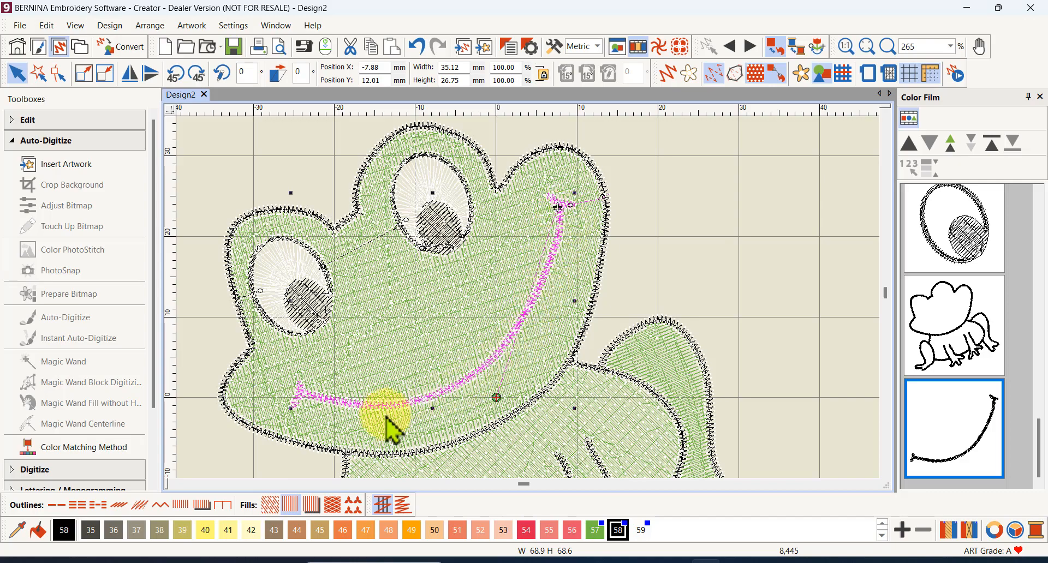
scroll(469, 377, "up", 3)
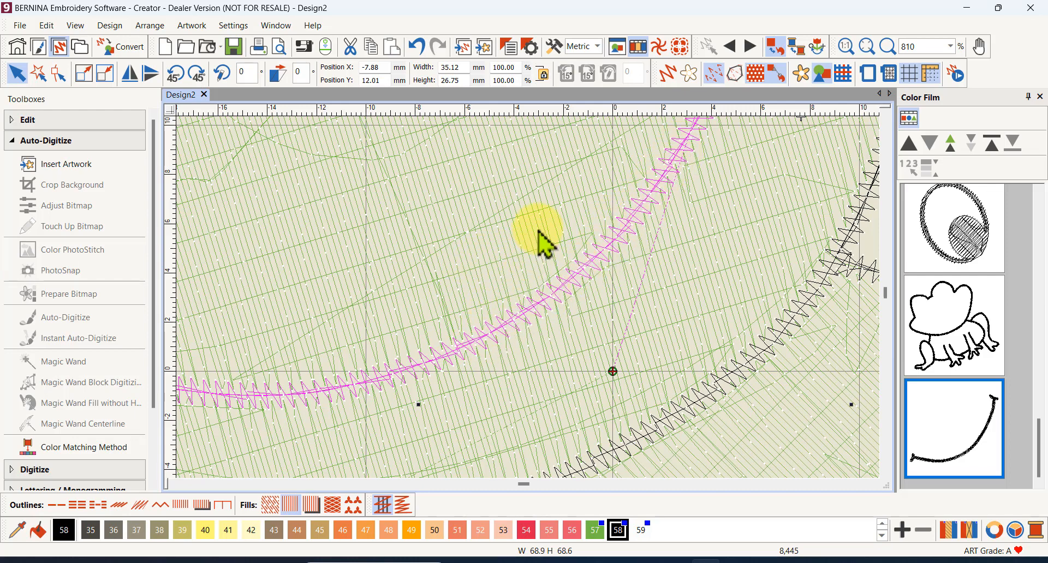
scroll(554, 290, "down", 3)
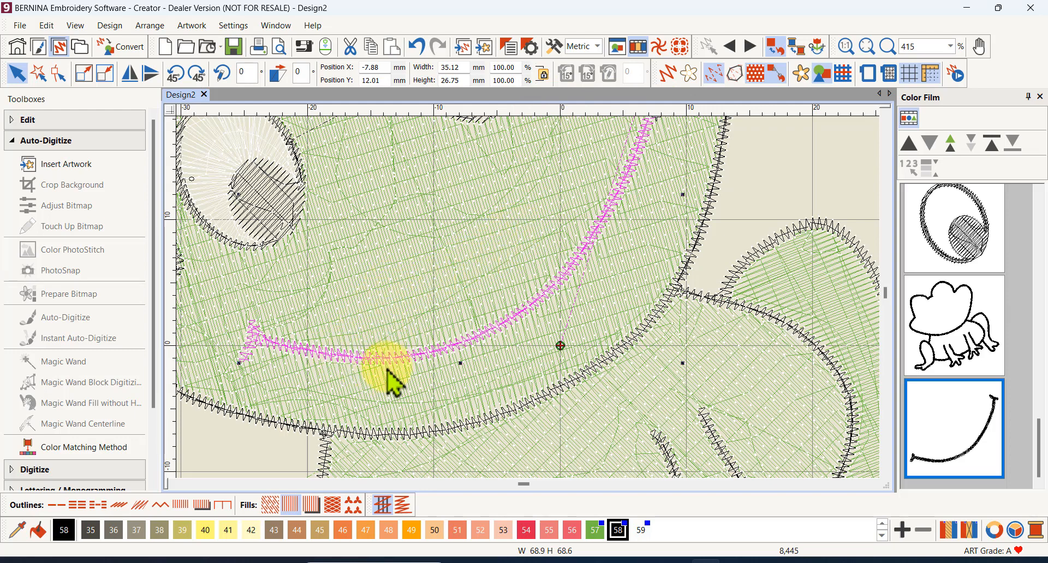
scroll(612, 227, "down", 2)
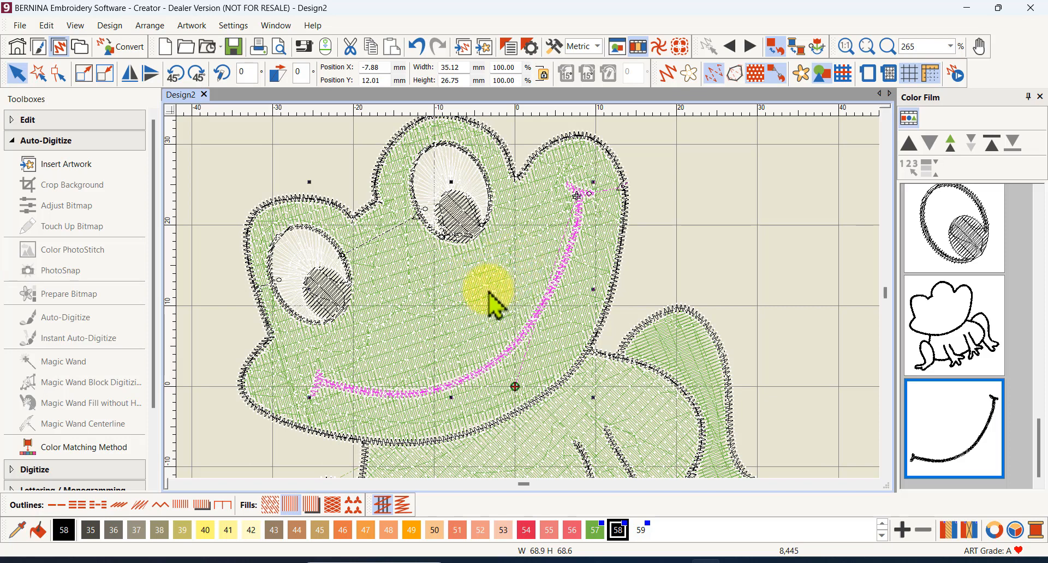
left_click(785, 249)
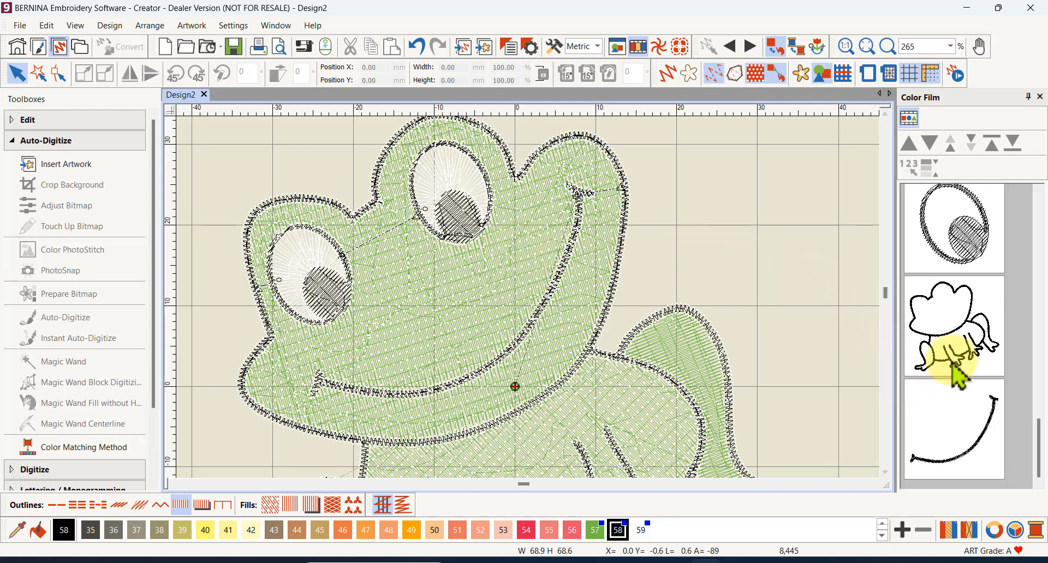
Step: Select the green head fill object in the Color Film, activate Reshape Object, and examine its reshape points along the mouth
scroll(957, 373, "up", 3)
scroll(957, 373, "up", 5)
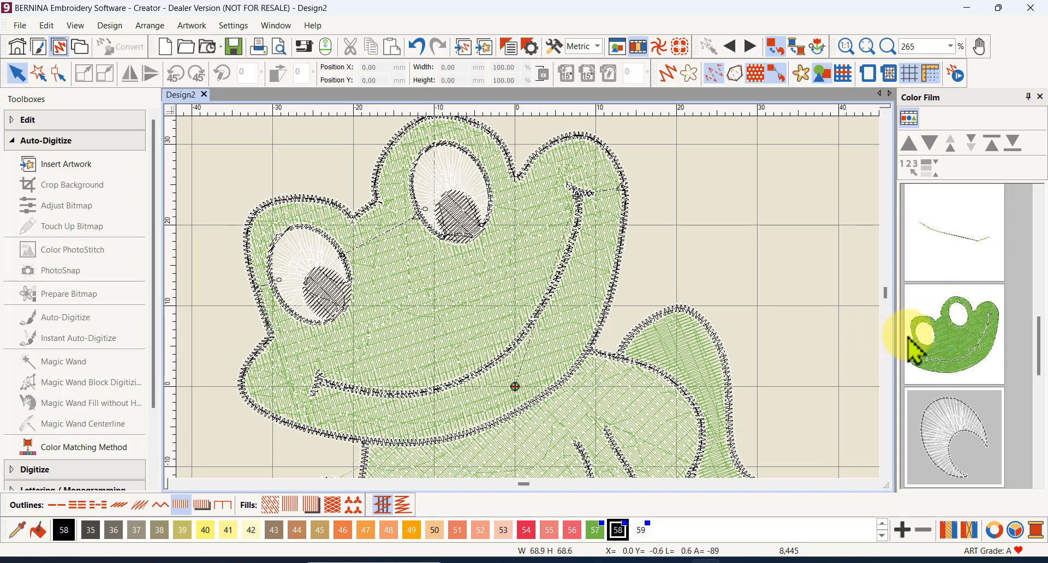
left_click(961, 356)
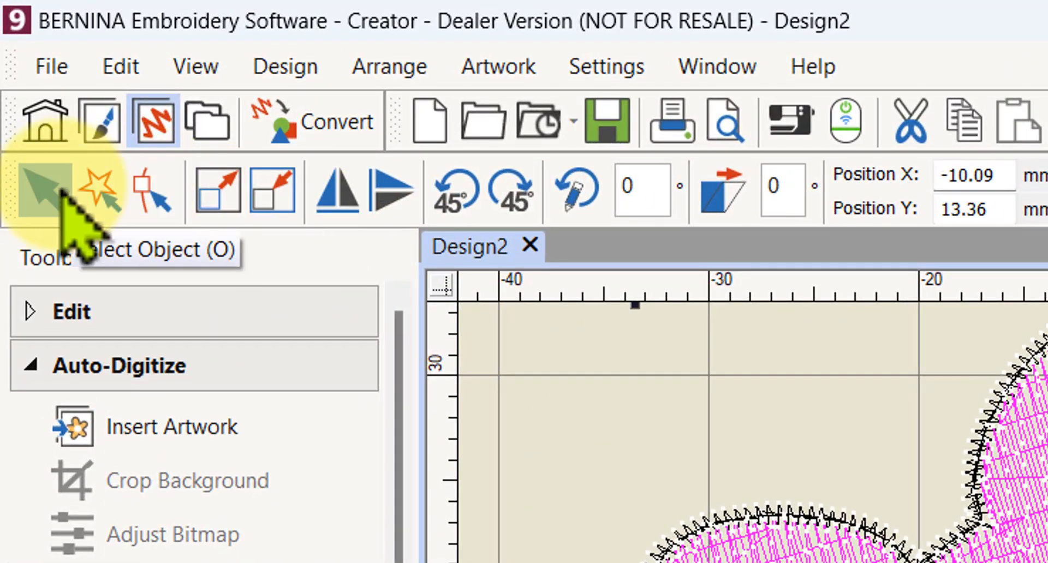
left_click(145, 188)
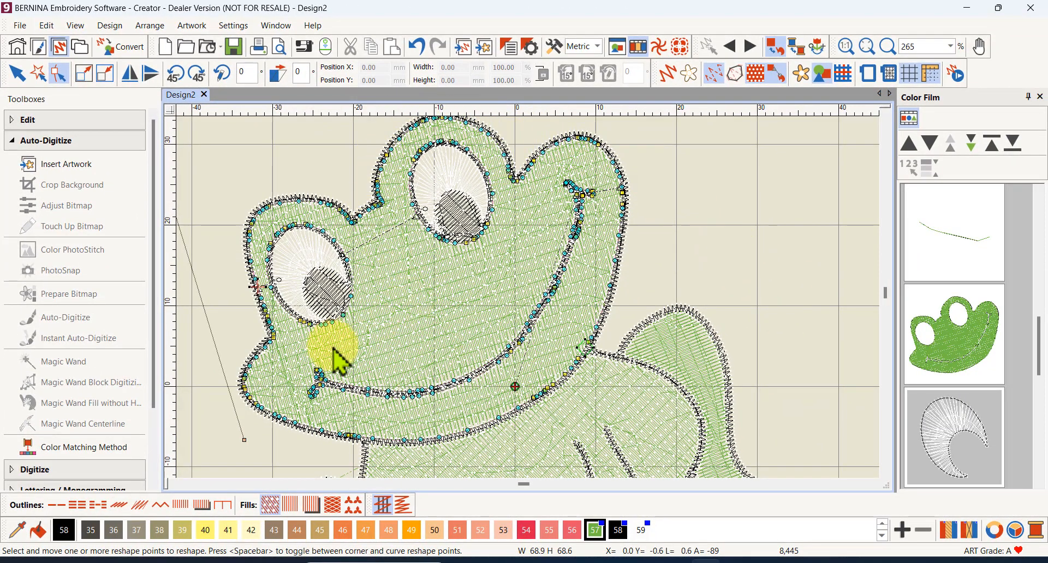
scroll(393, 402, "up", 3)
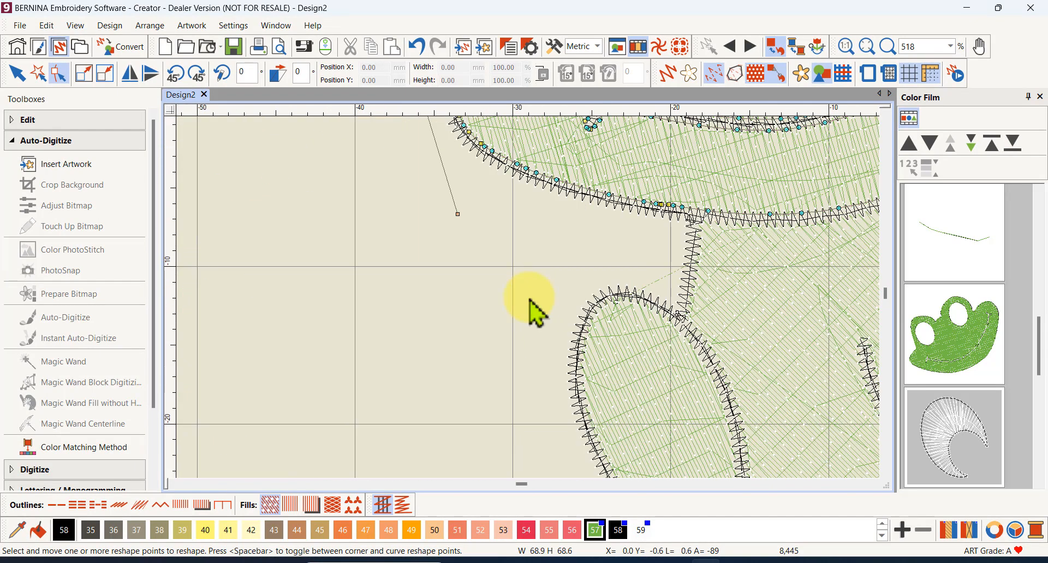
scroll(636, 271, "down", 2)
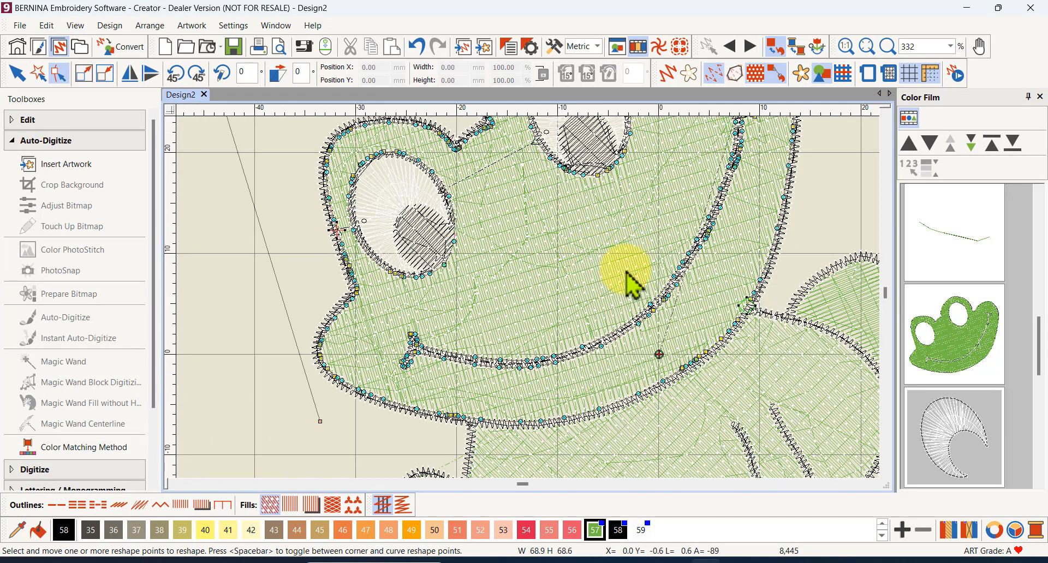
scroll(628, 276, "up", 2)
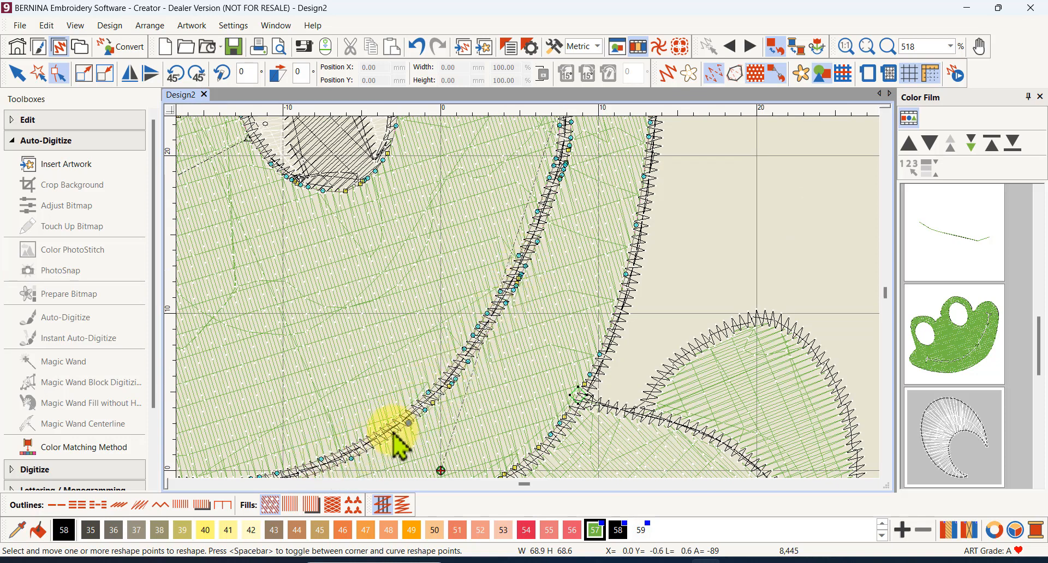
scroll(362, 383, "down", 1)
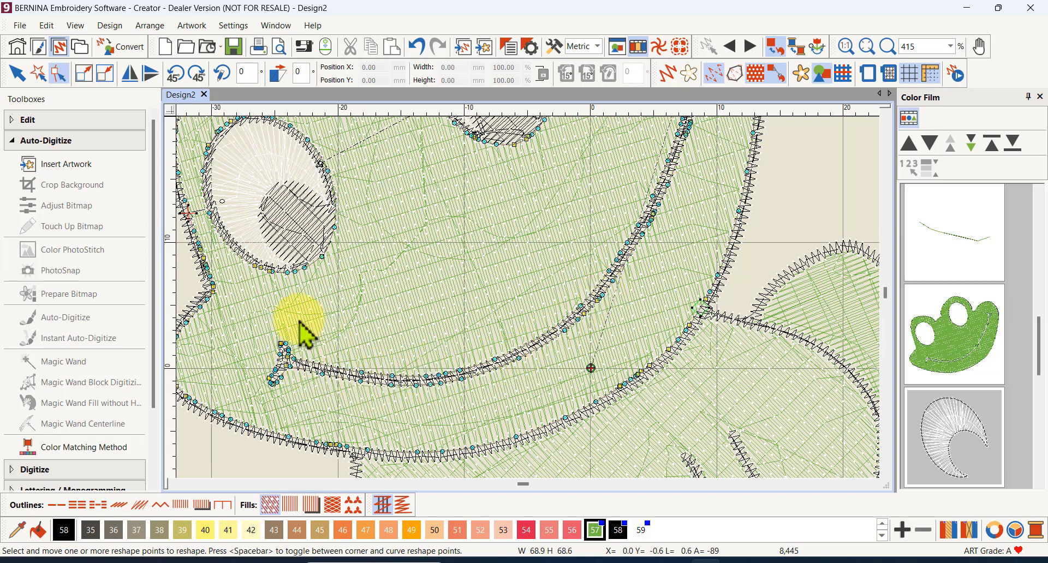
Step: Delete the head fill's reshape points around the lower-left part of the mouth, including its end tick
left_click(374, 338)
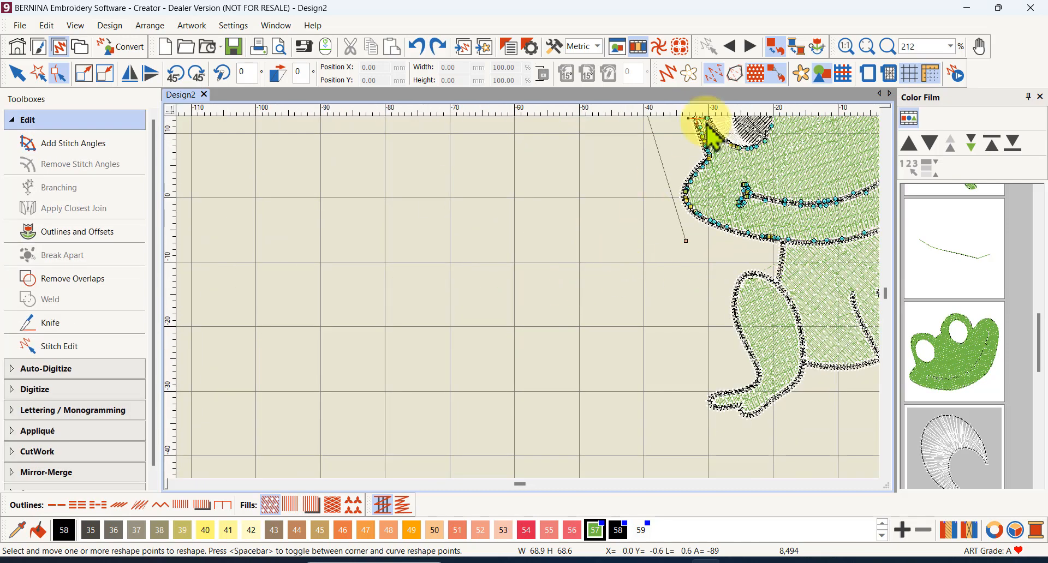
left_click(866, 47)
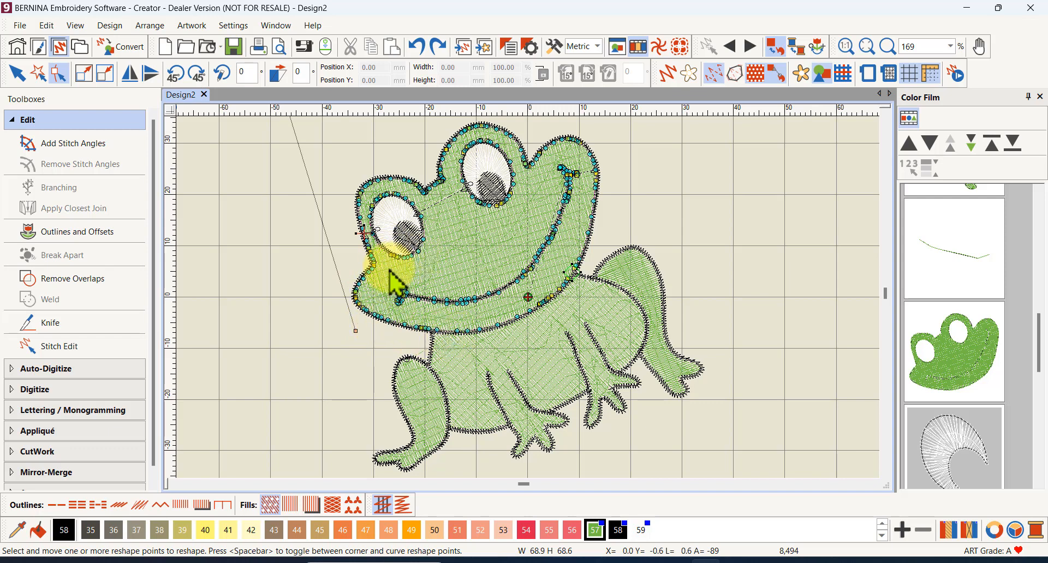
left_click_drag(385, 270, 516, 312)
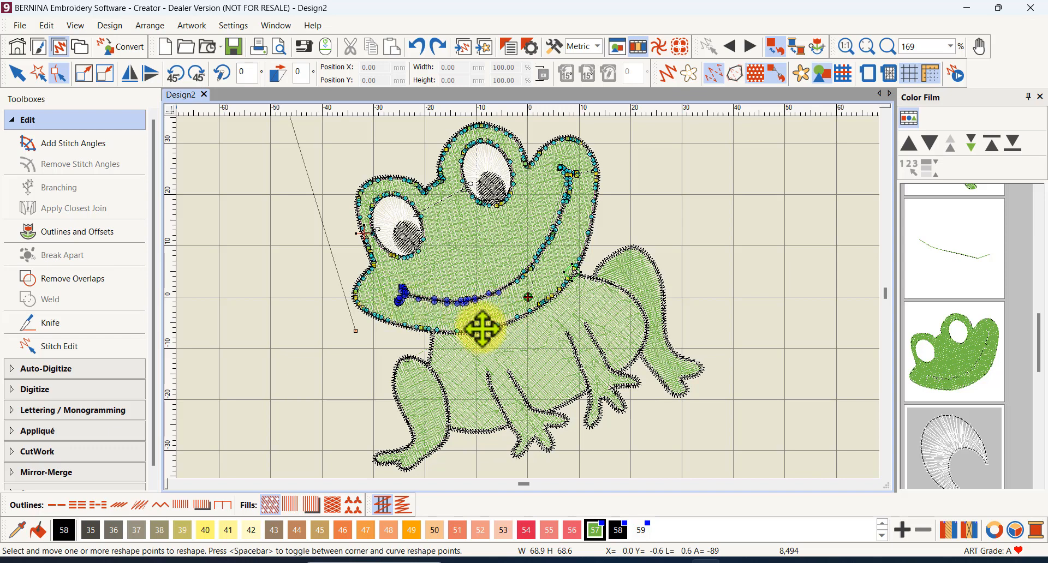
key("Delete")
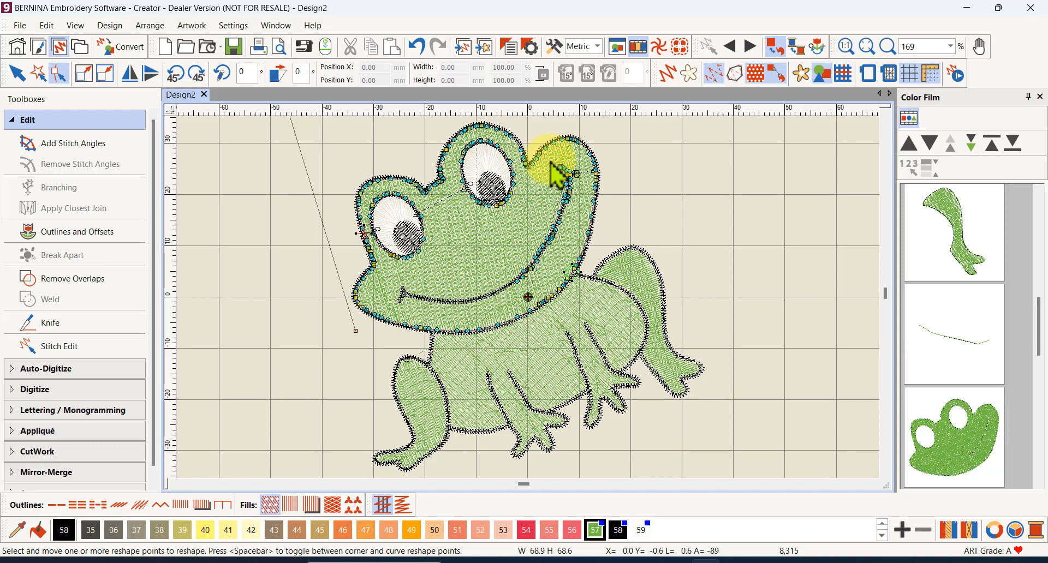
Step: Delete the head fill's remaining reshape points along the right part of the mouth, from its upper end tick down the curve
left_click_drag(545, 158, 587, 222)
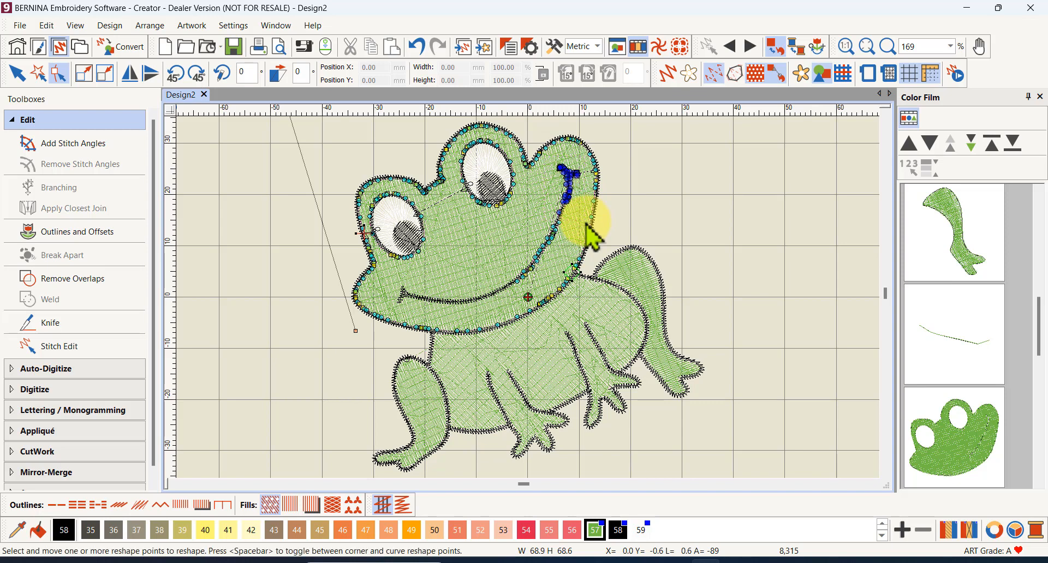
key("Delete")
mouse_move(526, 210)
left_mouse_down()
mouse_move(569, 218)
mouse_move(569, 268)
left_mouse_up()
key("Delete")
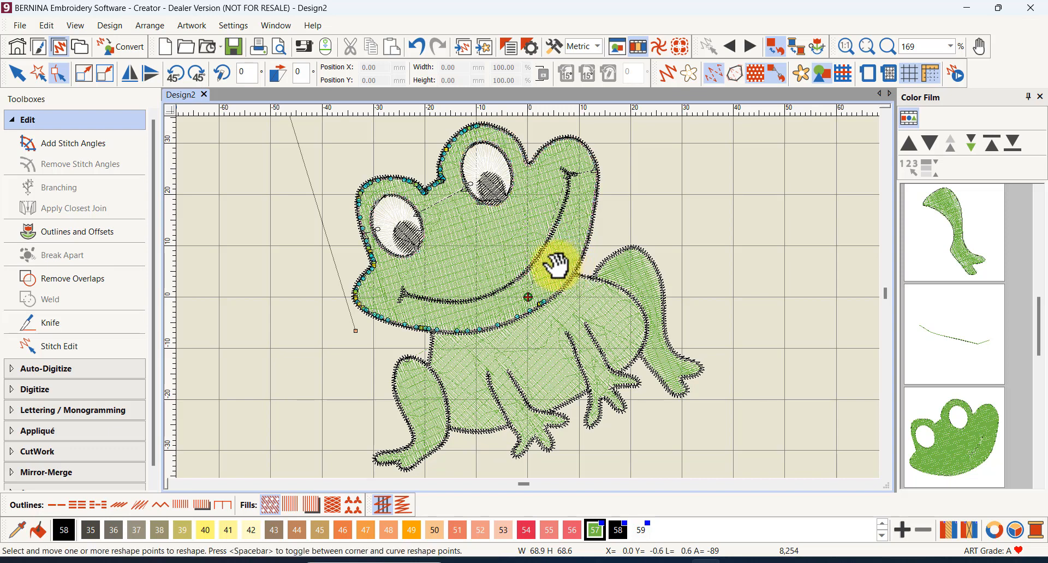
left_click_drag(505, 249, 548, 293)
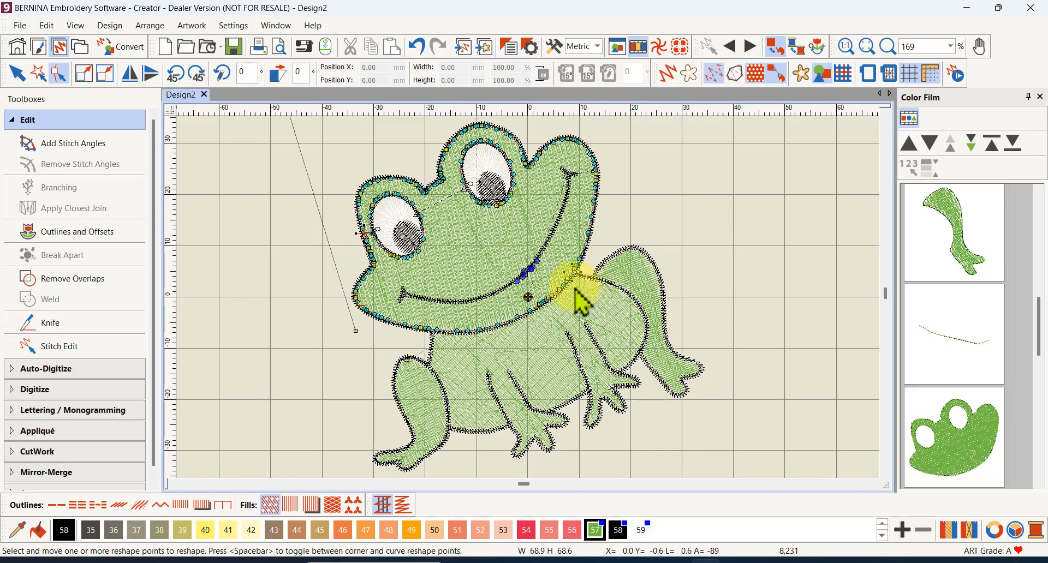
key("Delete")
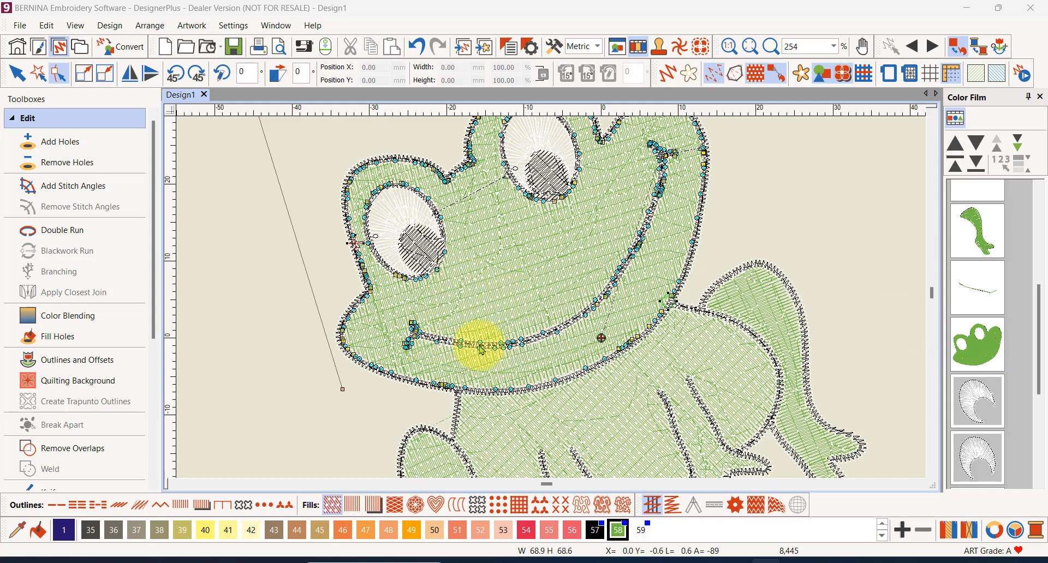
Step: In the DesignerPlus version of the frog, remove the mouth and eye holes from the green head fill with Remove Holes
scroll(506, 354, "up", 2)
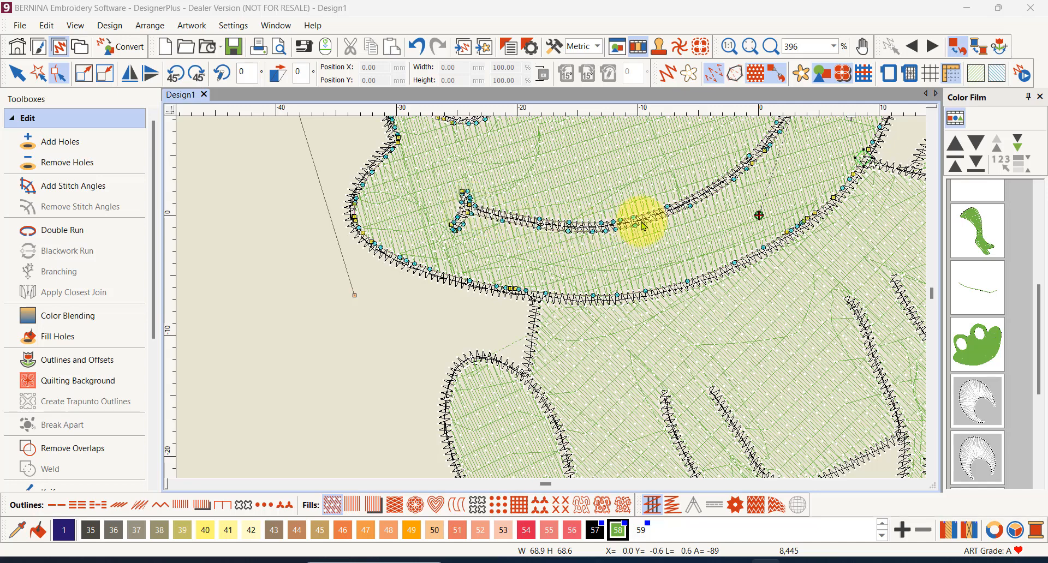
scroll(554, 146, "down", 1)
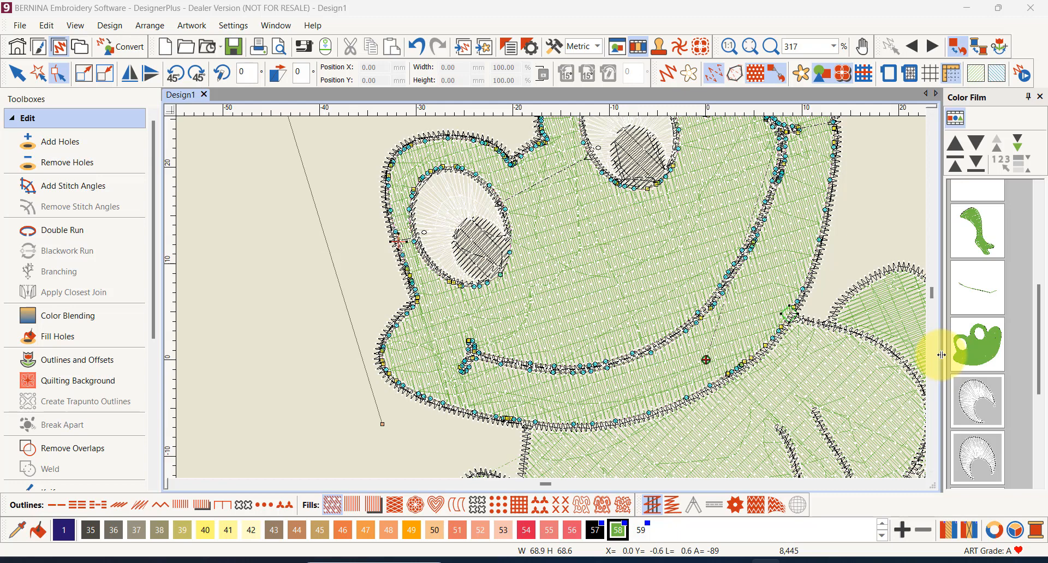
left_click_drag(942, 355, 894, 358)
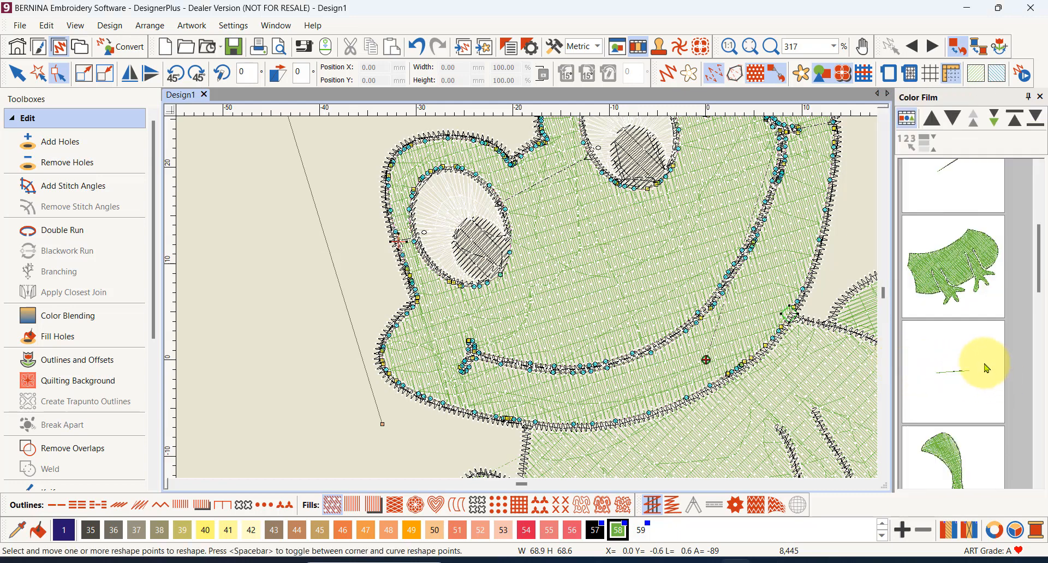
scroll(987, 369, "down", 5)
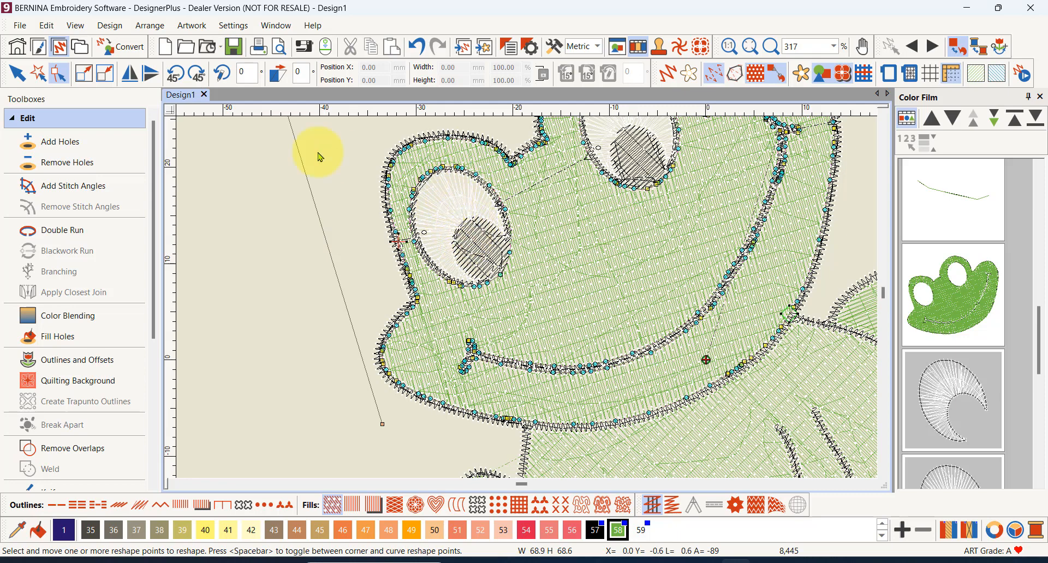
left_click(57, 166)
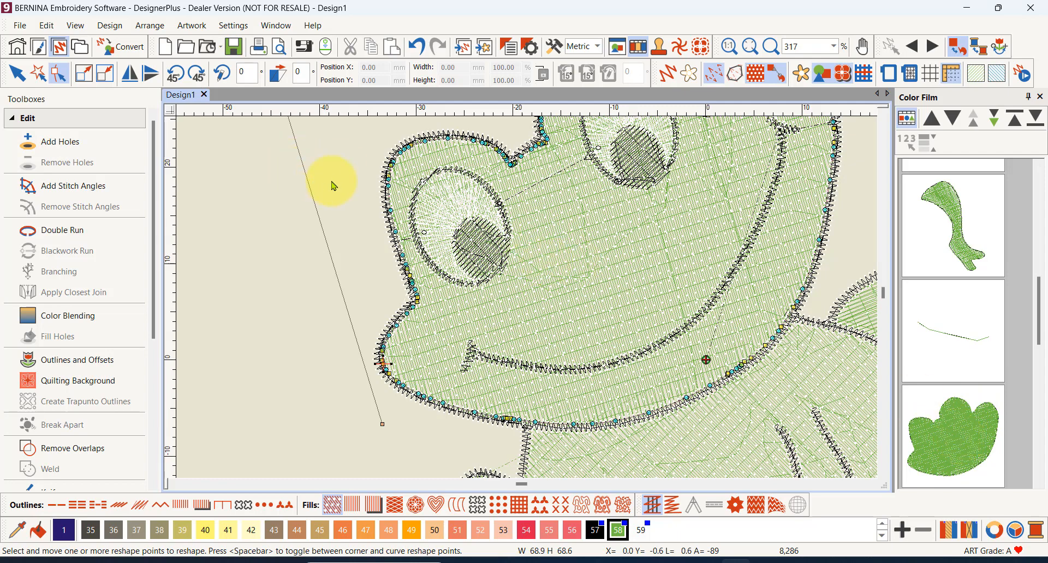
Step: Select the mouth line object, turn off its automatic underlay, and show the design in Artistic View
scroll(554, 242, "down", 1)
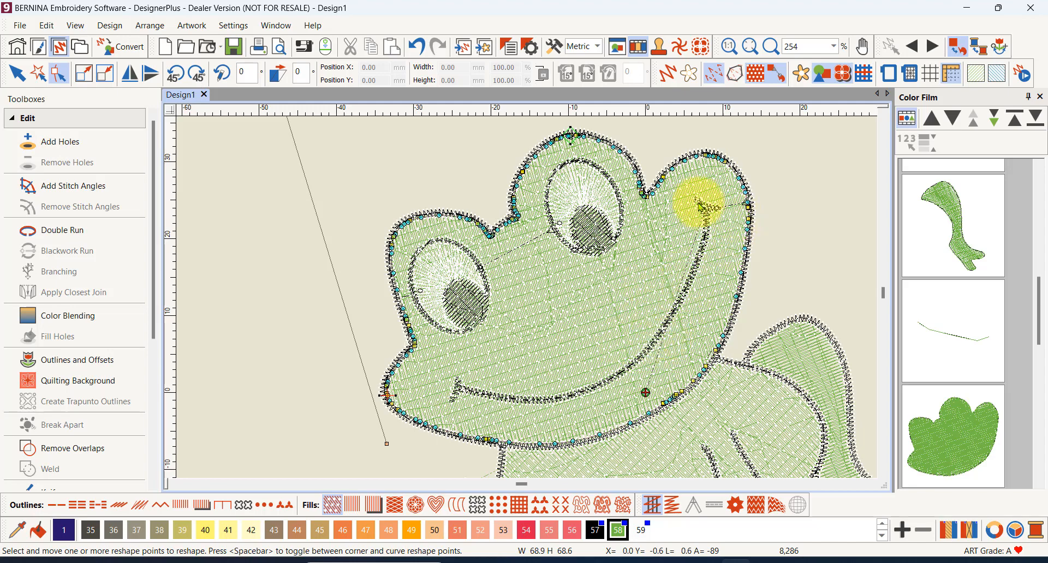
scroll(621, 365, "up", 3)
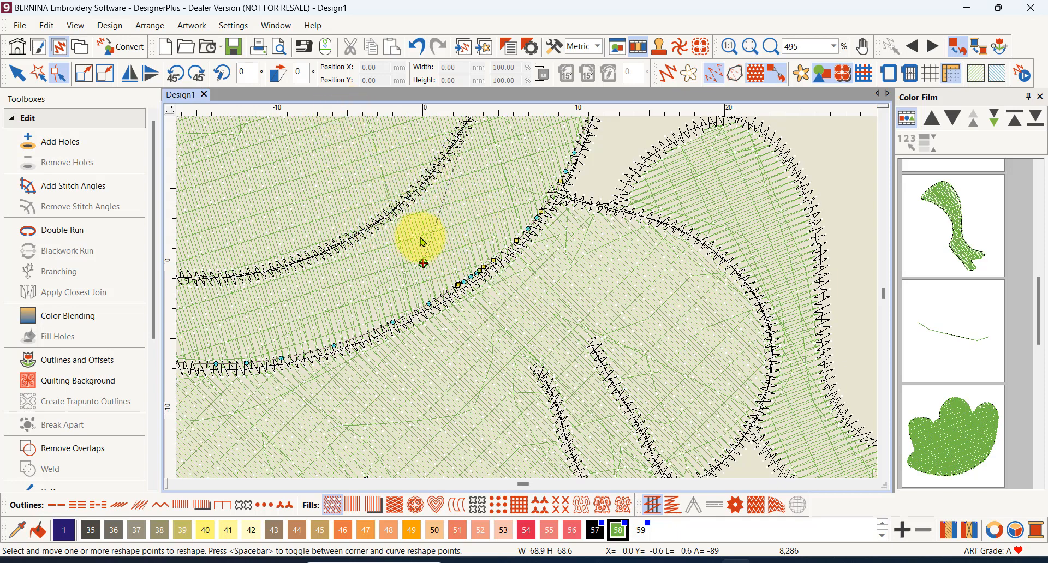
scroll(508, 278, "down", 2)
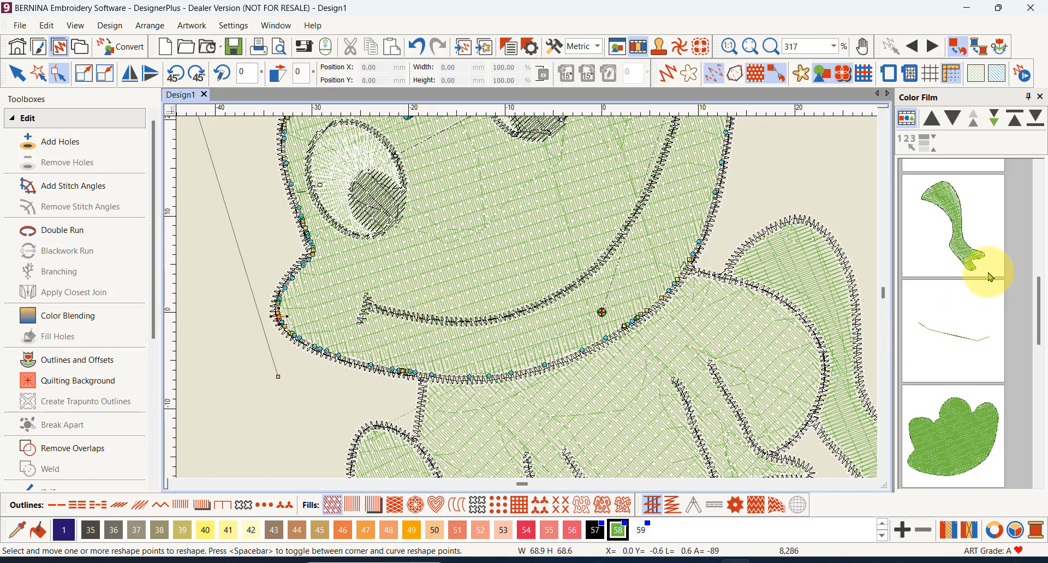
left_click(452, 326)
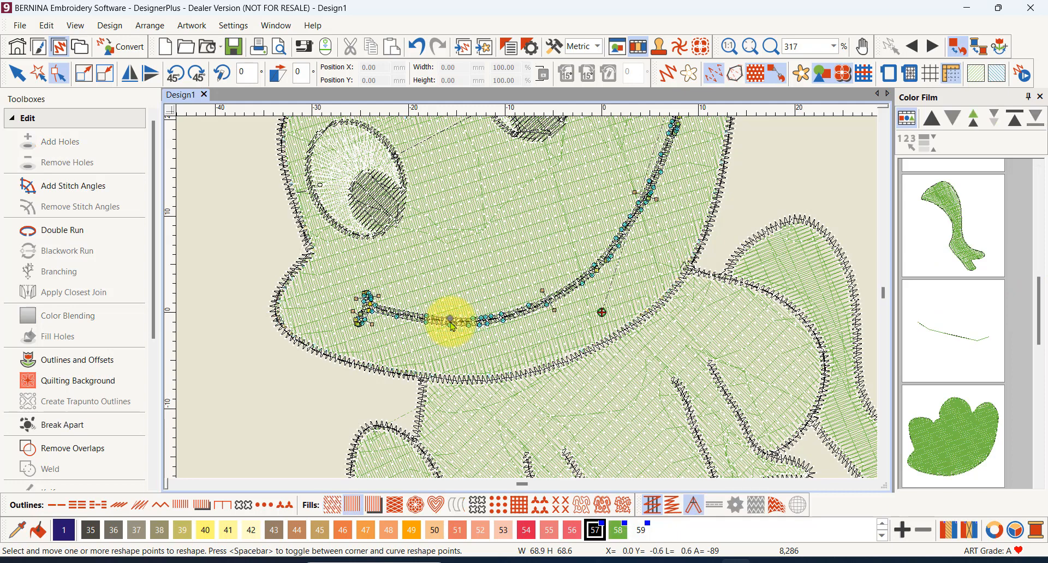
left_click(19, 73)
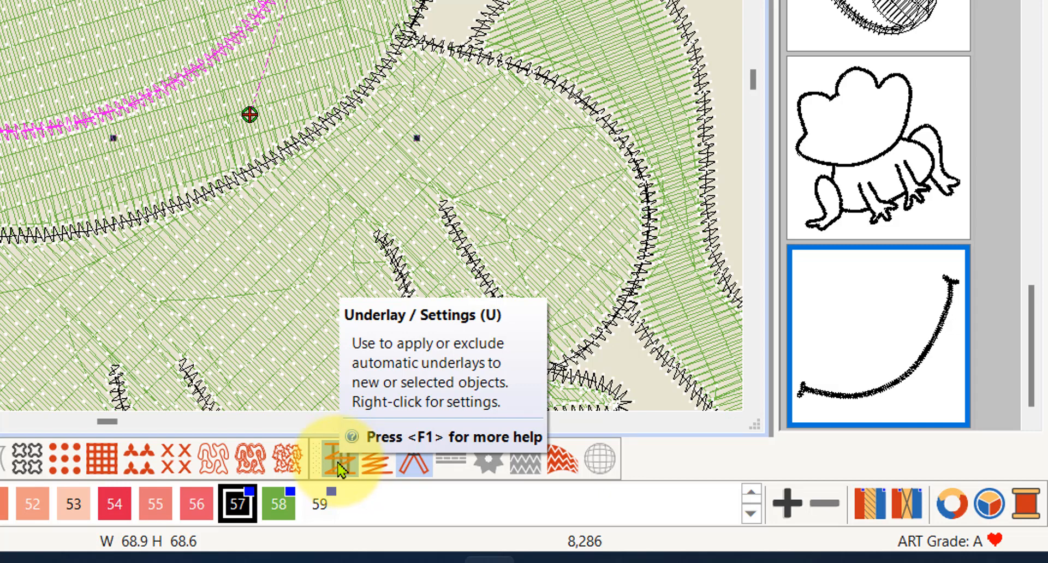
left_click(339, 465)
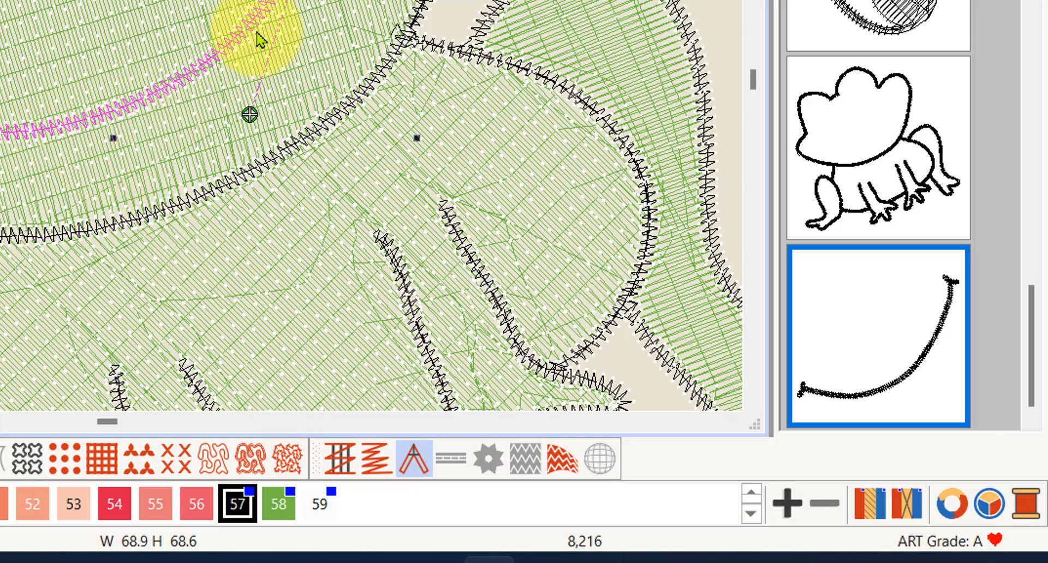
scroll(2, 130, "down", 1)
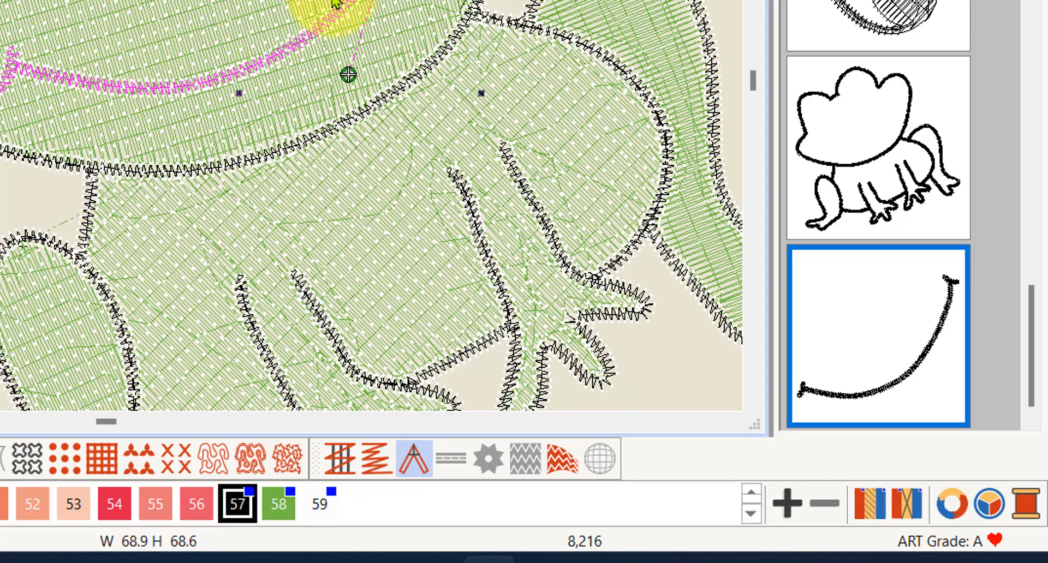
scroll(382, 3, "down", 1)
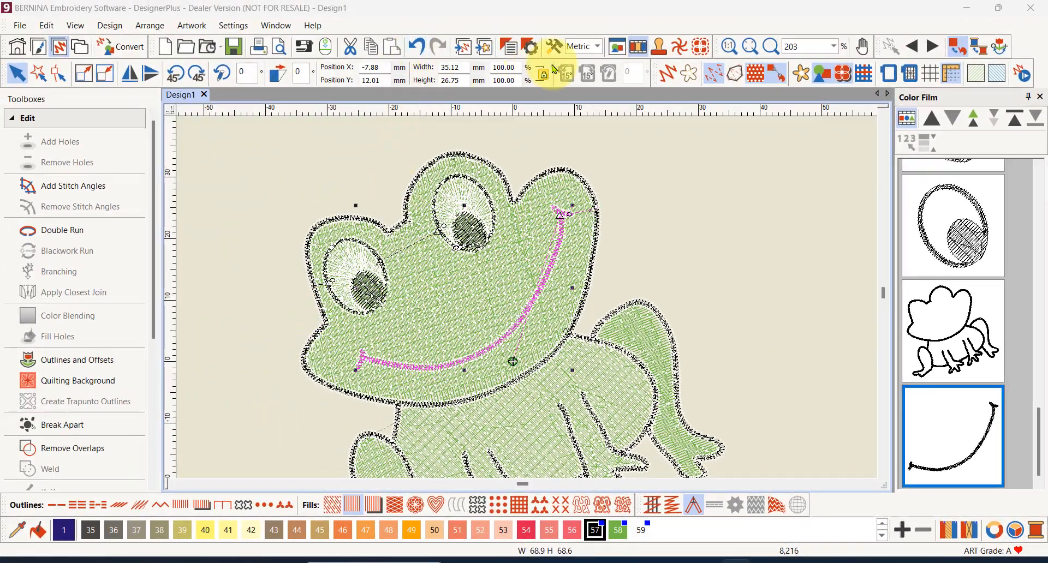
left_click(667, 73)
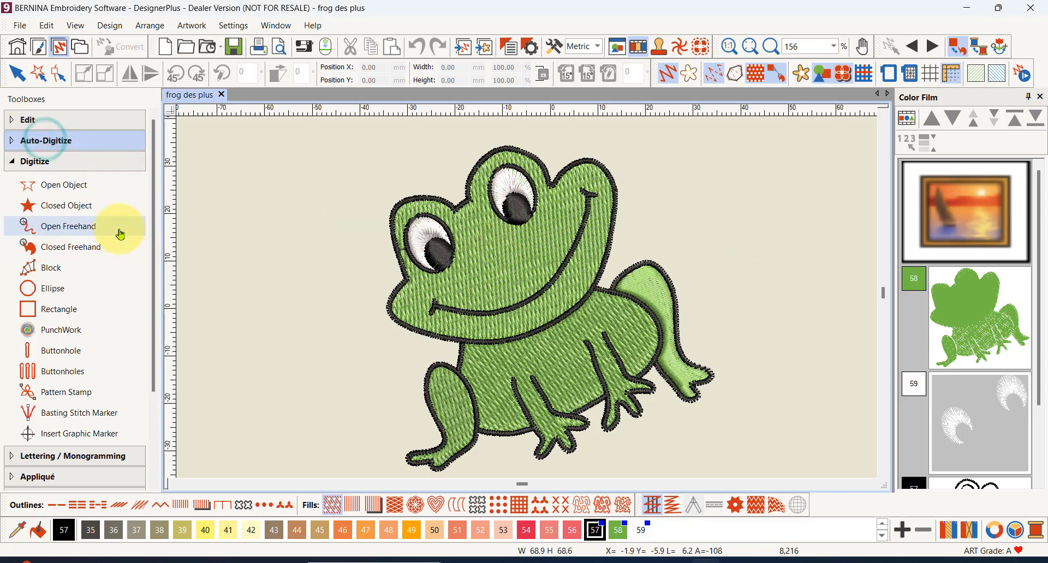
Step: Create a new blank design and insert the frog.png artwork from the Animals clipart folder
left_click(11, 143)
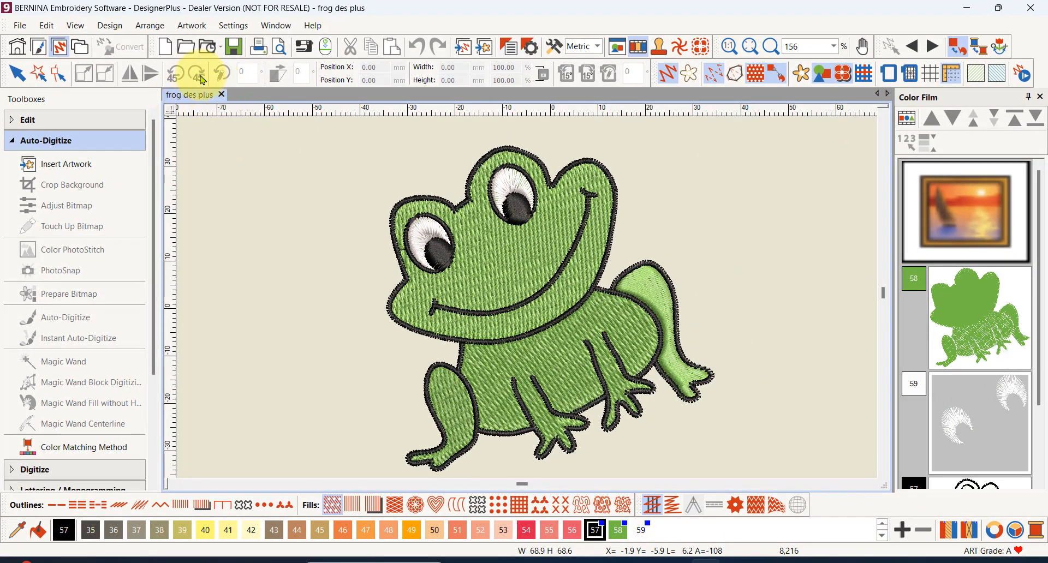
left_click(166, 48)
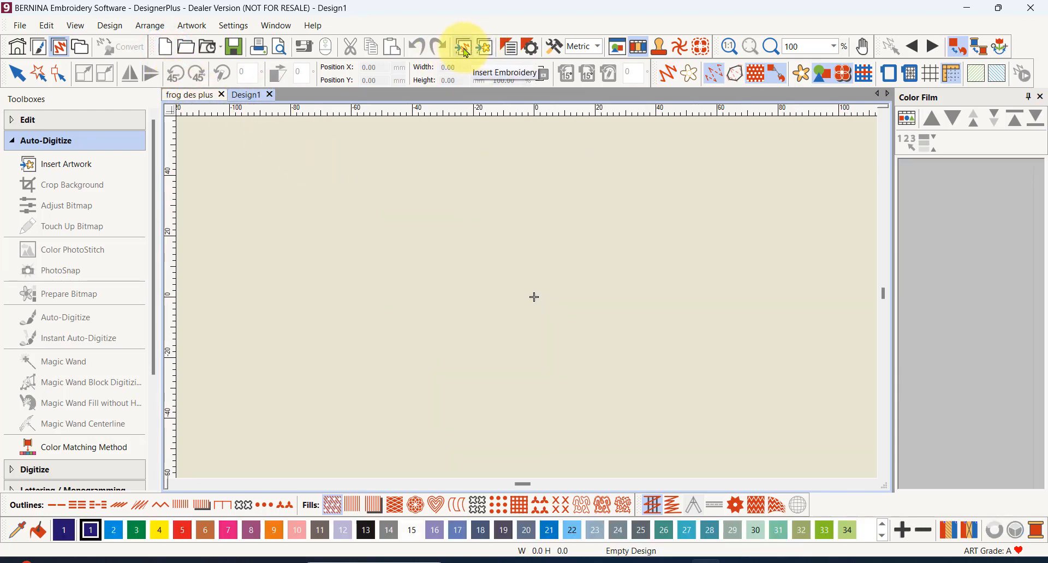
left_click(489, 49)
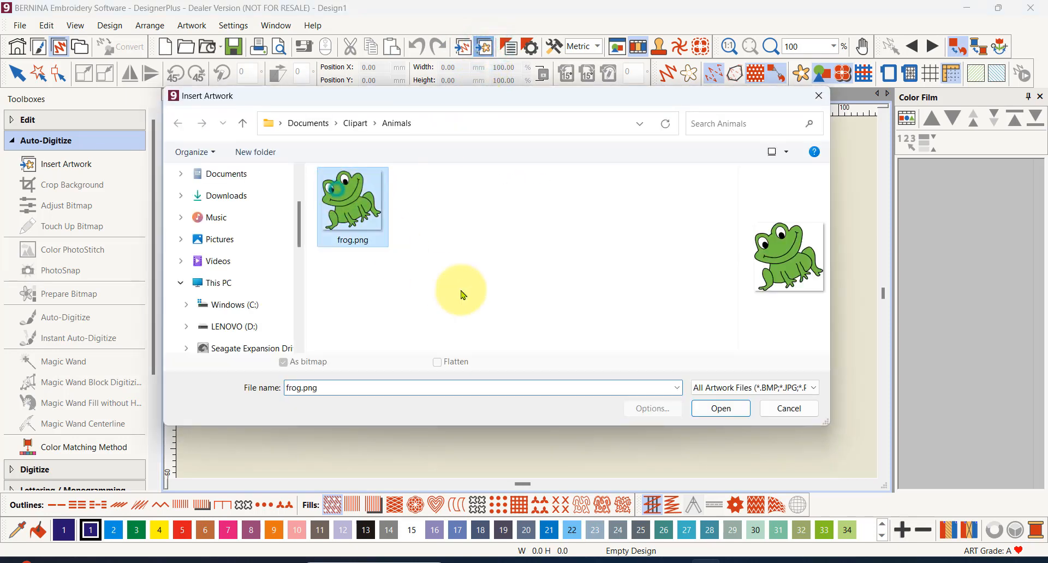
left_click(721, 408)
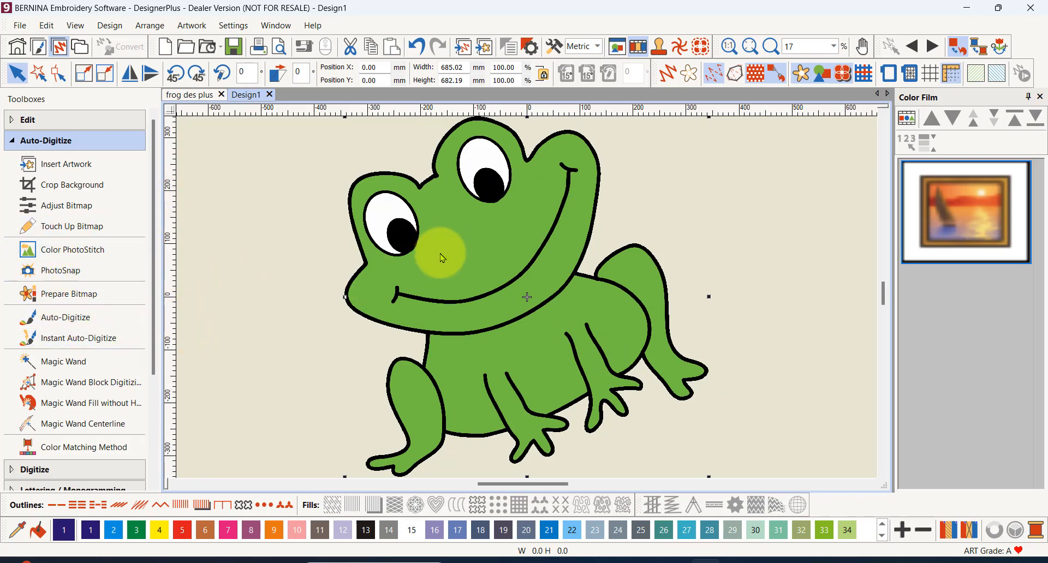
Step: Start Magic Wand Fill without Holes on the frog artwork and accept the prepared bitmap with its three colors
left_click(65, 404)
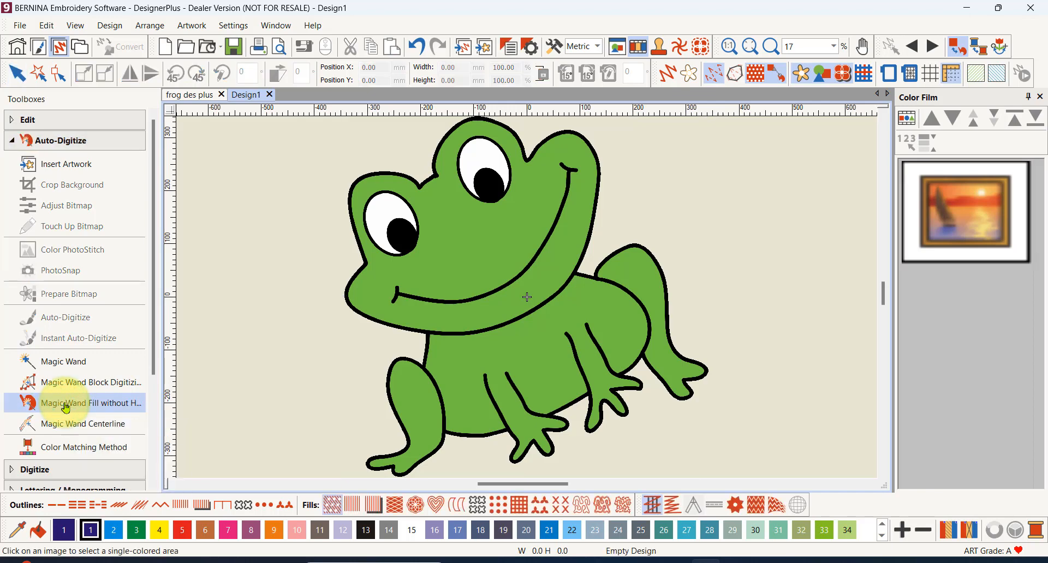
left_click(466, 257)
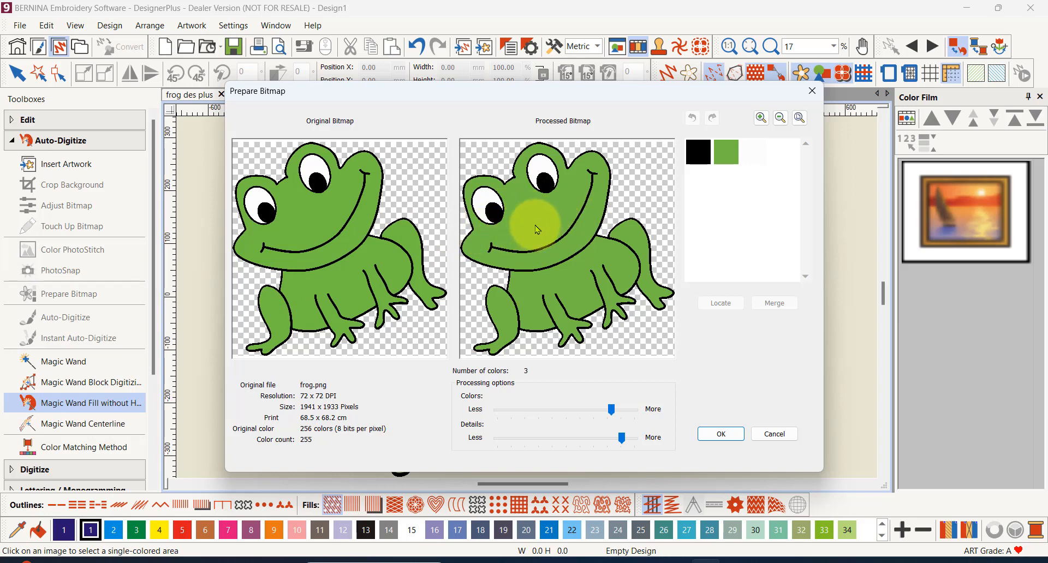
mouse_move(750, 155)
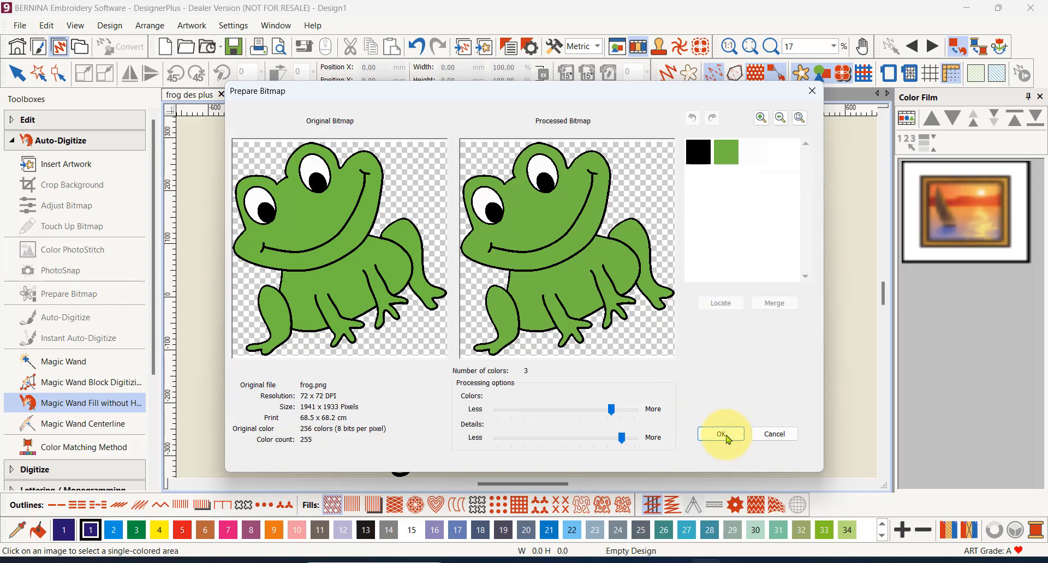
left_click(724, 434)
Step: Fill the frog's green head, body, hind leg and front leg with Magic Wand Fill without Holes
left_click(613, 363)
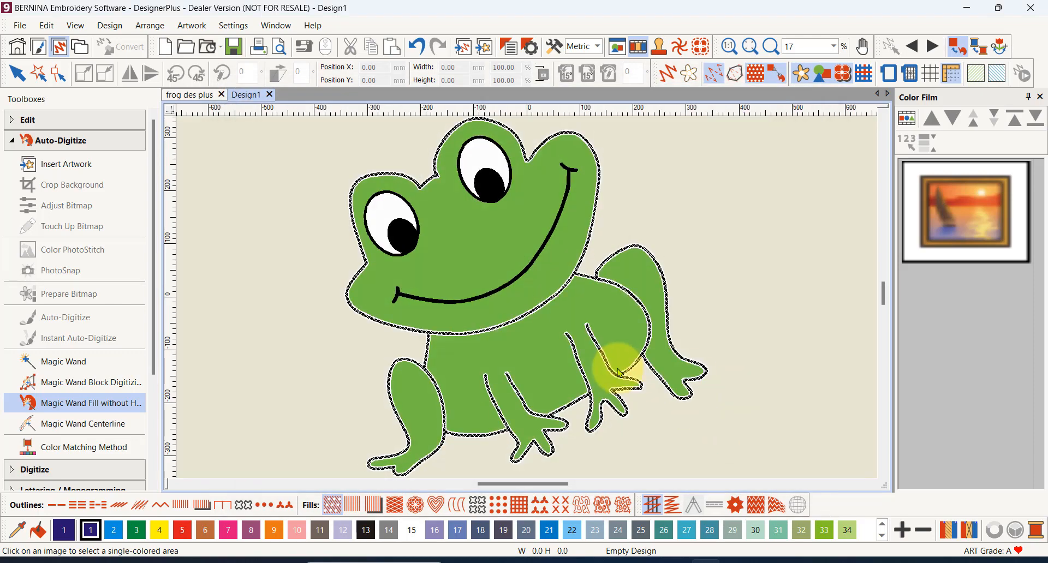
left_click(499, 269)
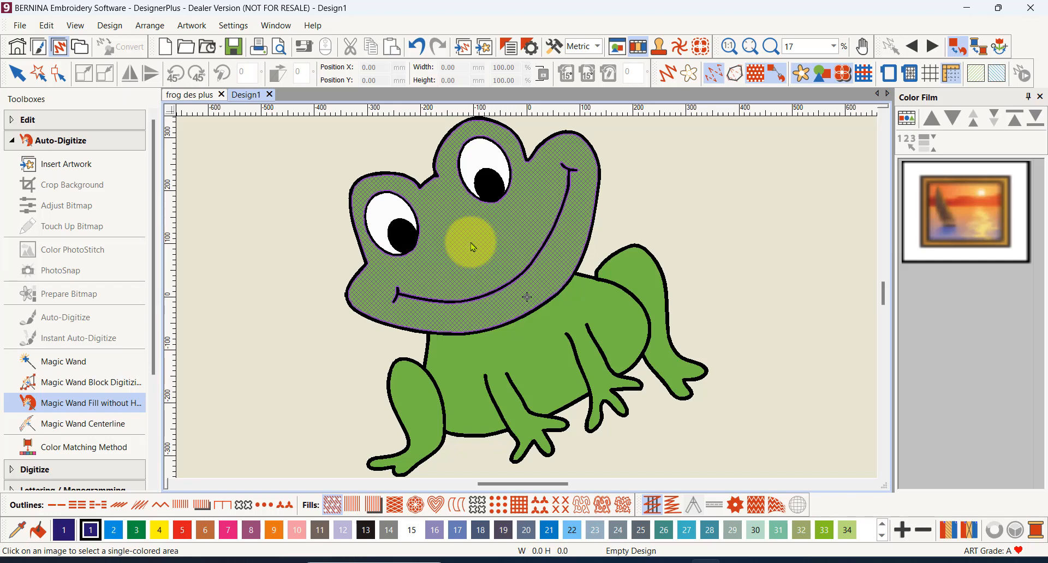
left_click(472, 245)
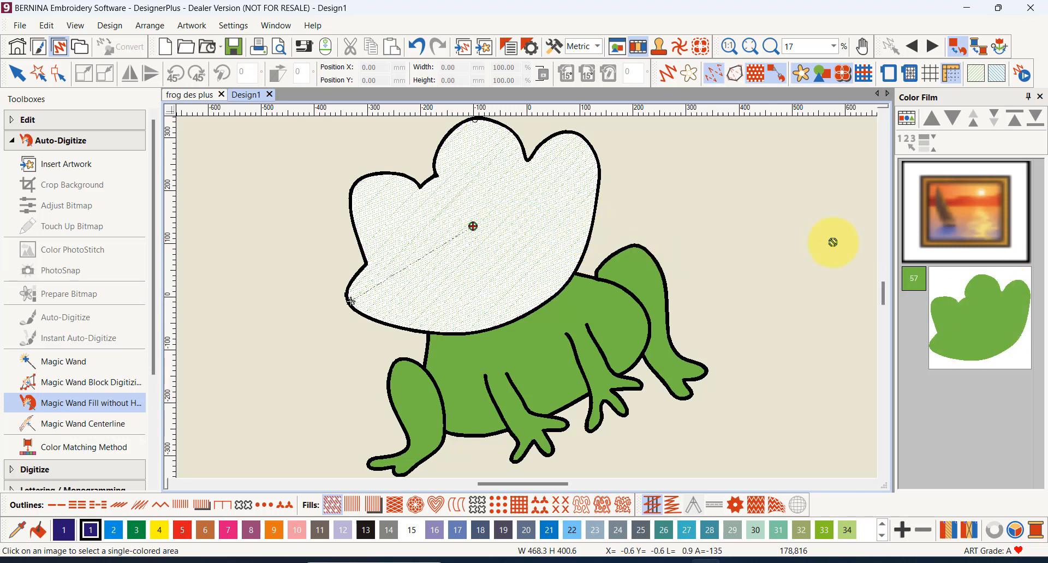
left_click(737, 216)
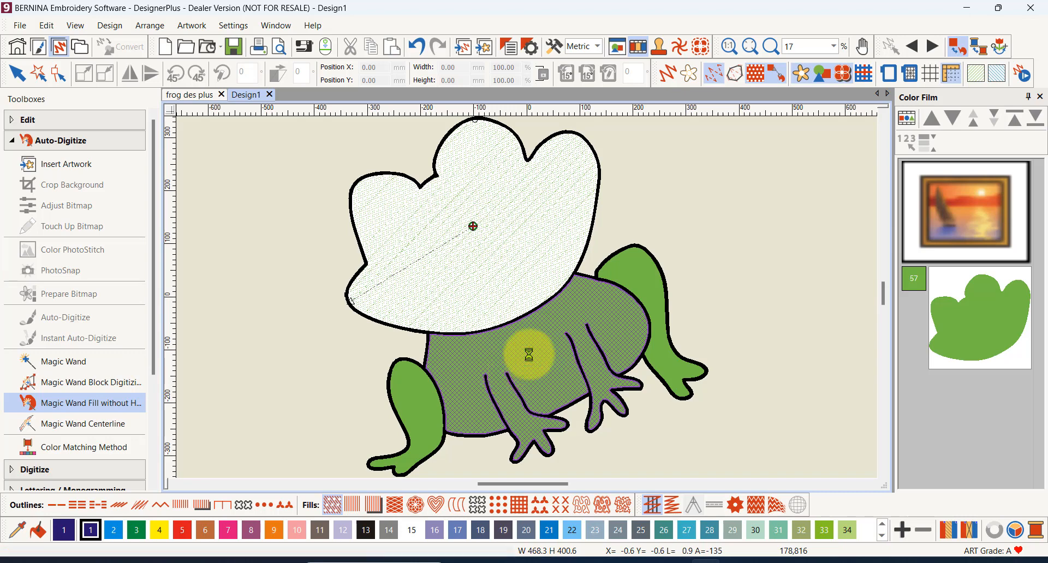
left_click(641, 284)
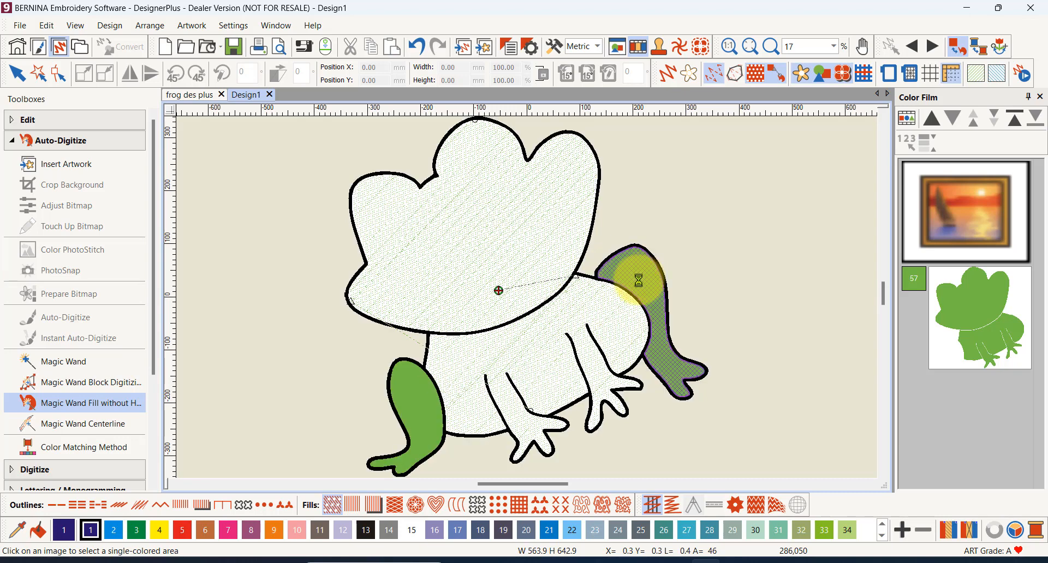
left_click(412, 409)
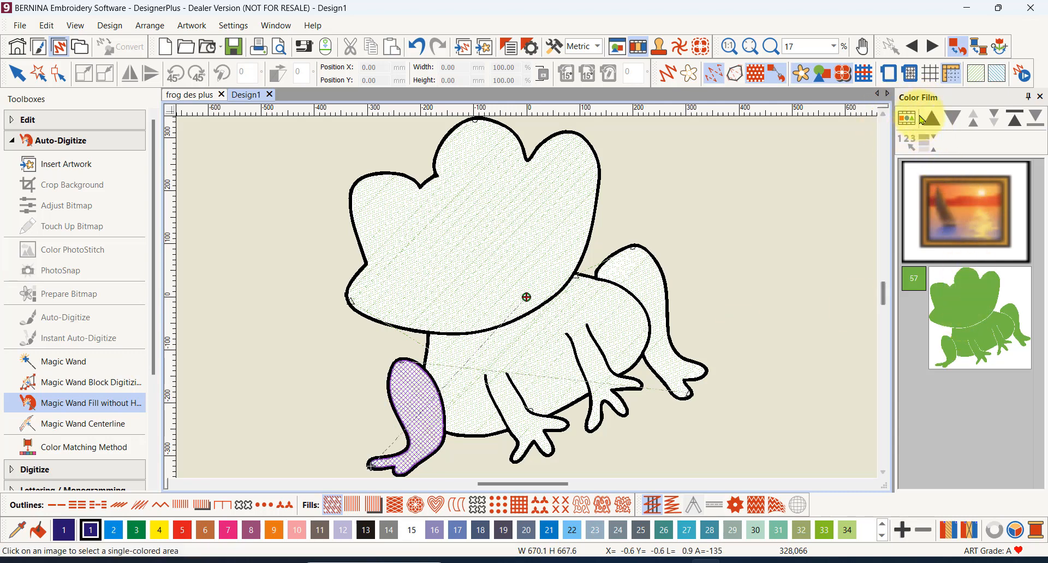
Step: Show individual objects in the Color Film and examine the head, body and leg fills
left_click(906, 118)
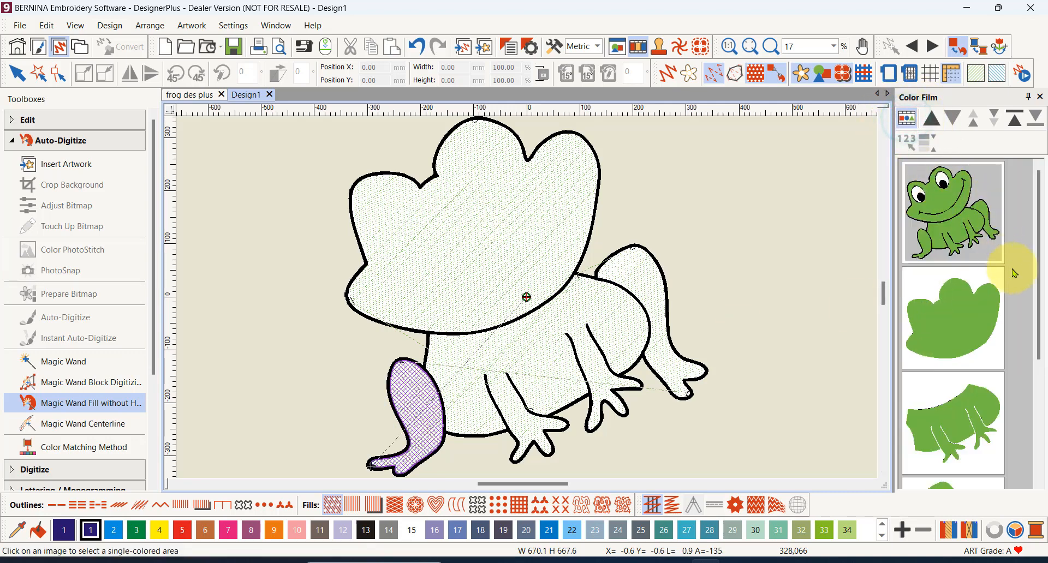
left_click_drag(1035, 221, 1037, 346)
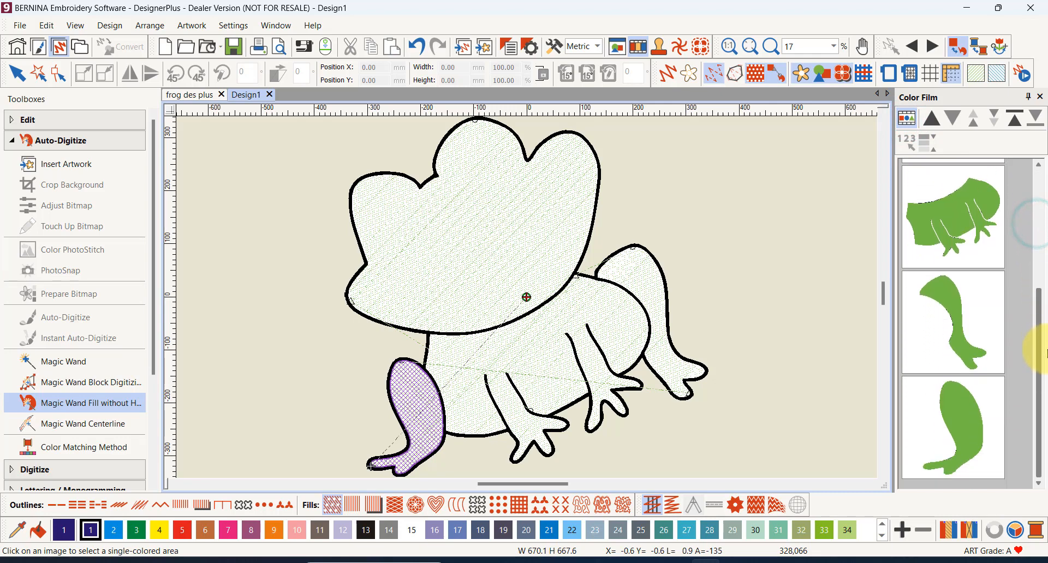
left_click(965, 354)
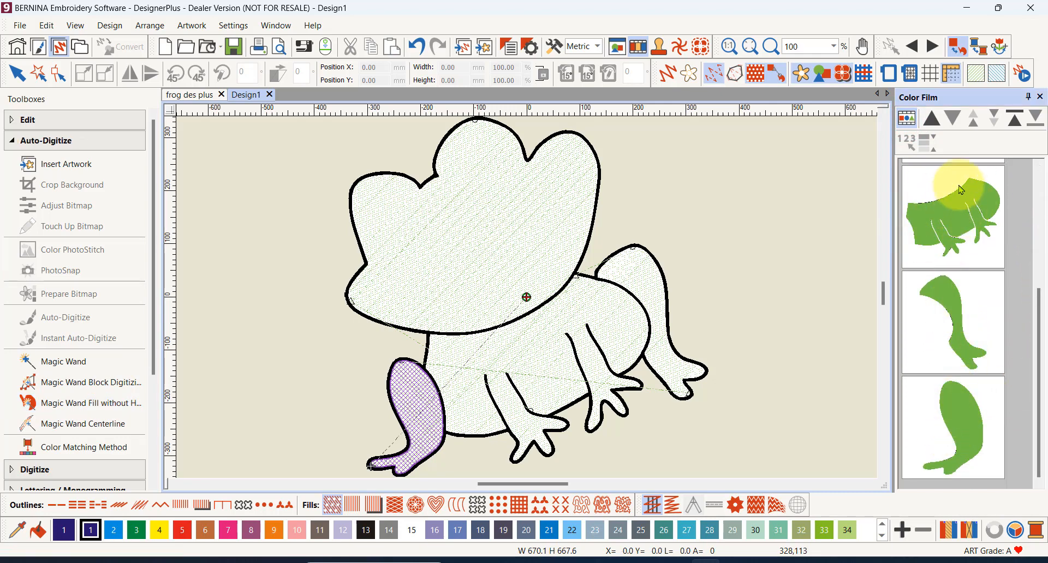
left_click_drag(1038, 296, 1031, 219)
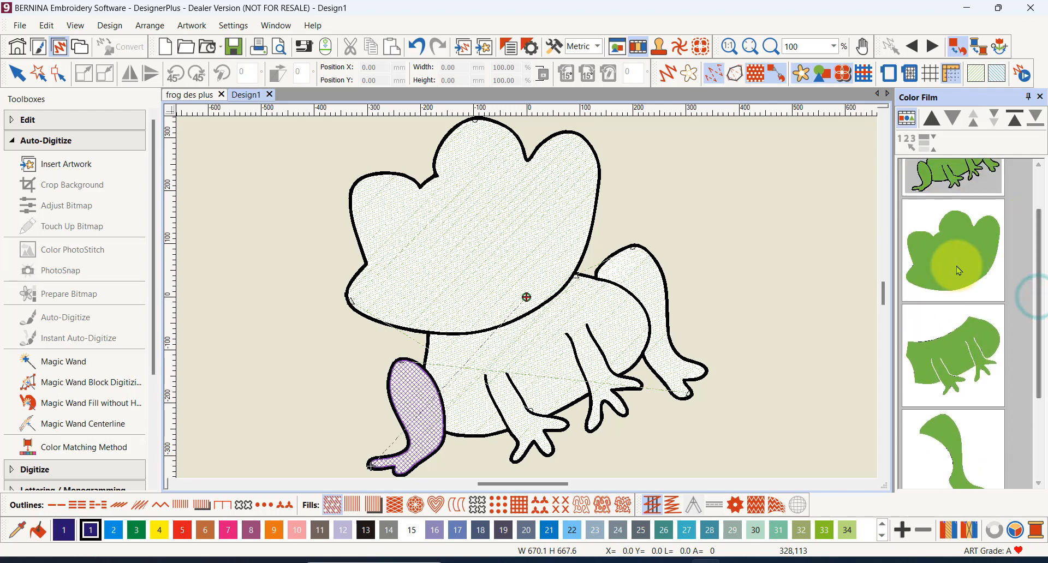
left_click(568, 223)
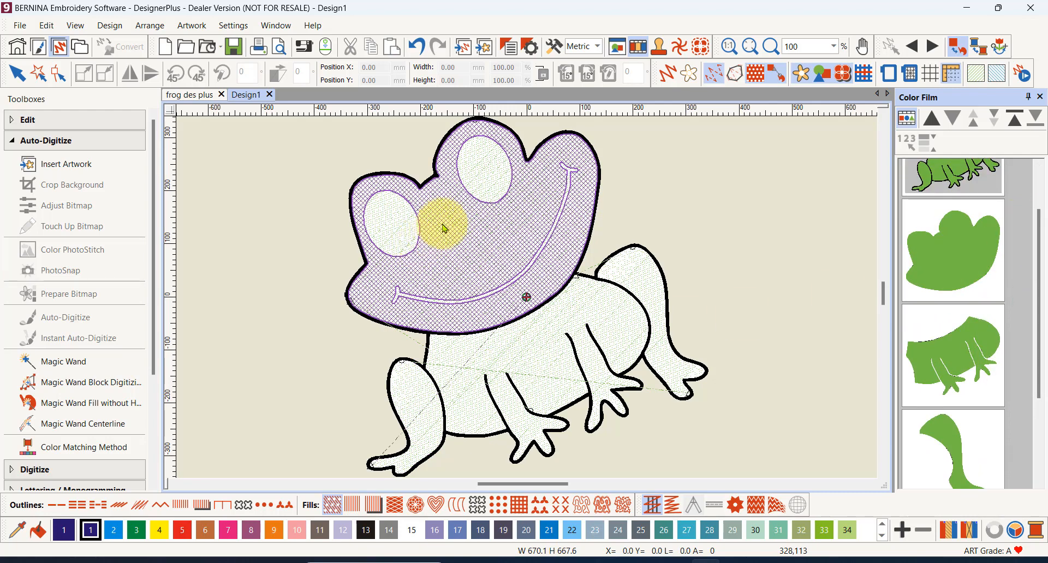
left_click(248, 273)
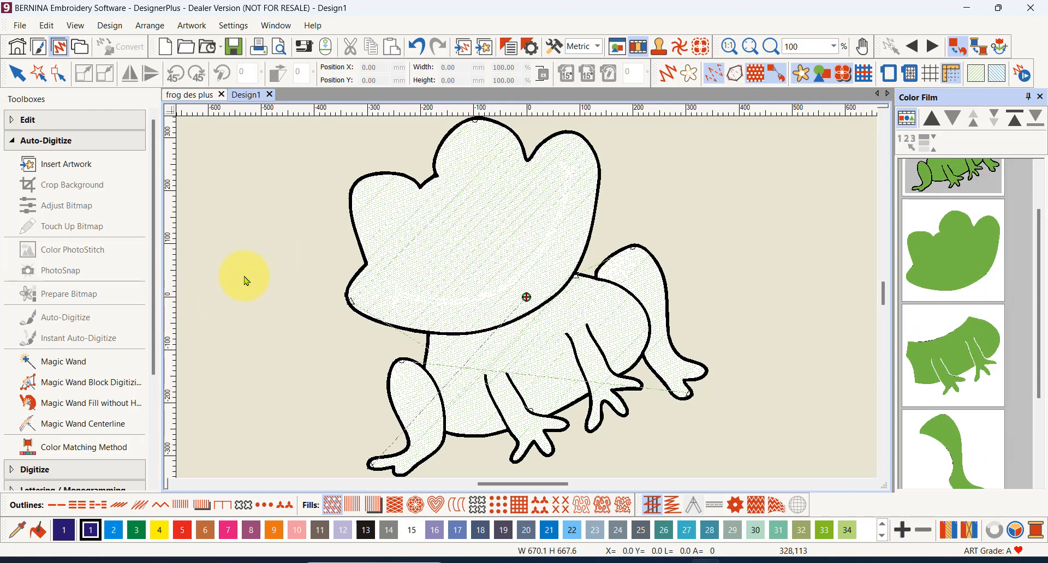
left_click(82, 383)
left_click(546, 205)
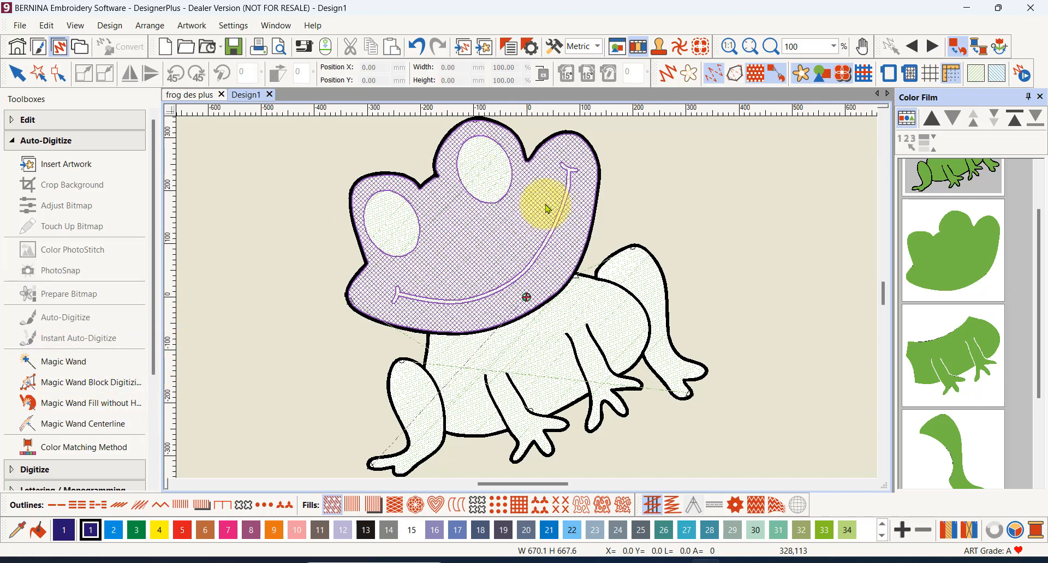
left_click(489, 189)
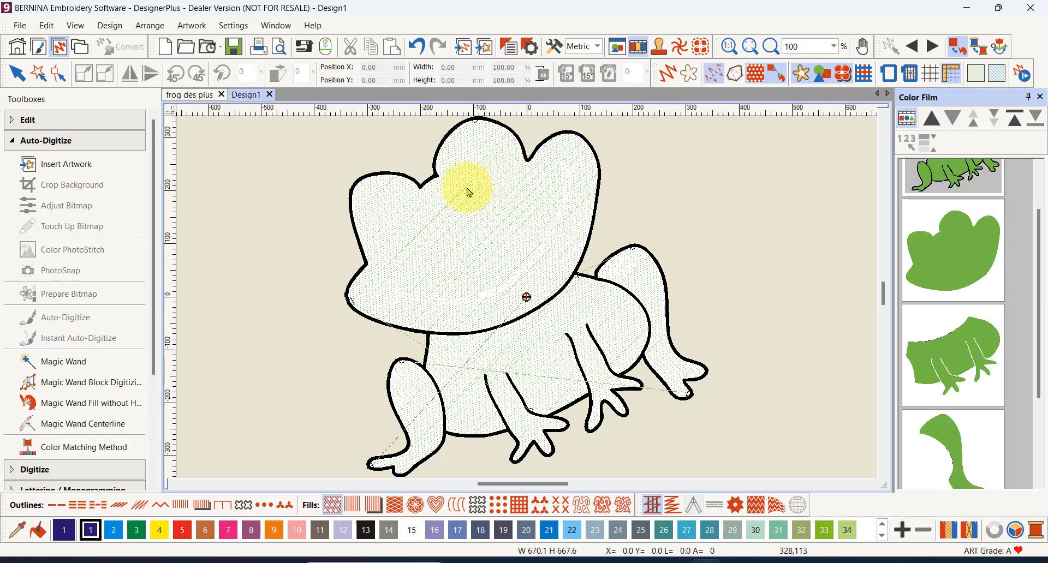
Step: Fill the white areas of both frog eyes with Magic Wand
scroll(486, 189, "up", 1)
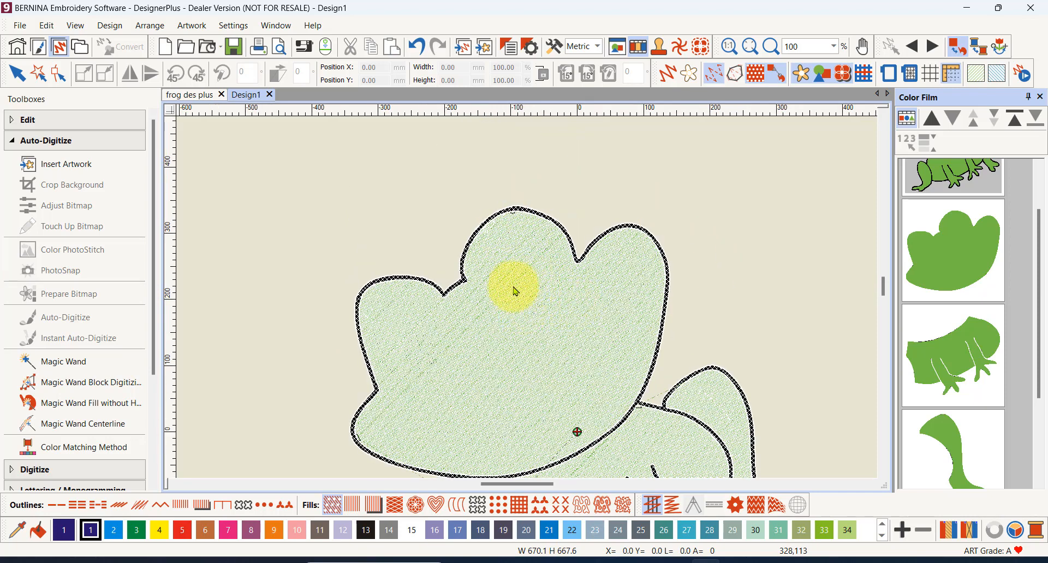
scroll(514, 291, "up", 1)
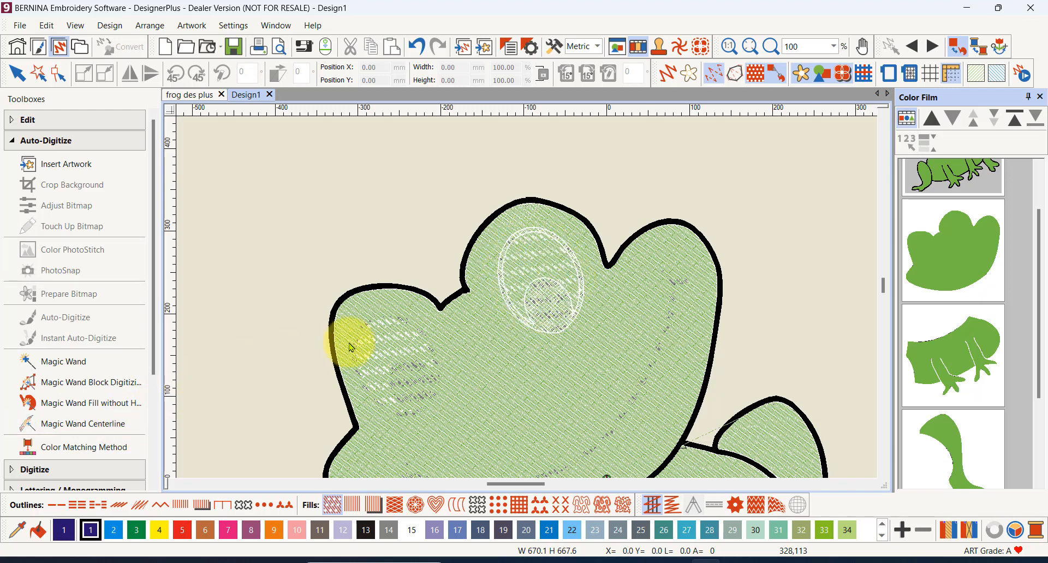
left_click(66, 368)
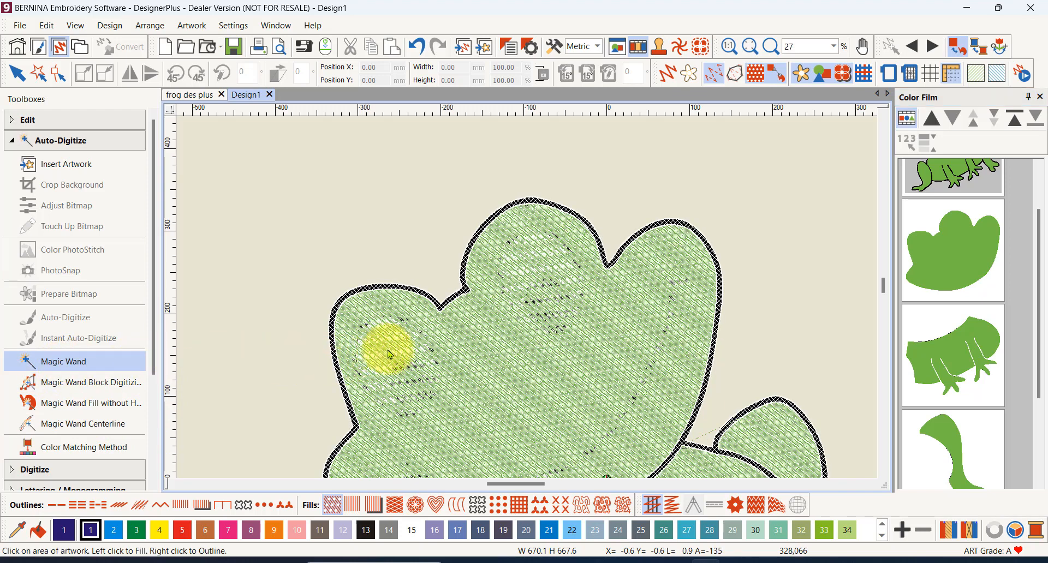
left_click(406, 350)
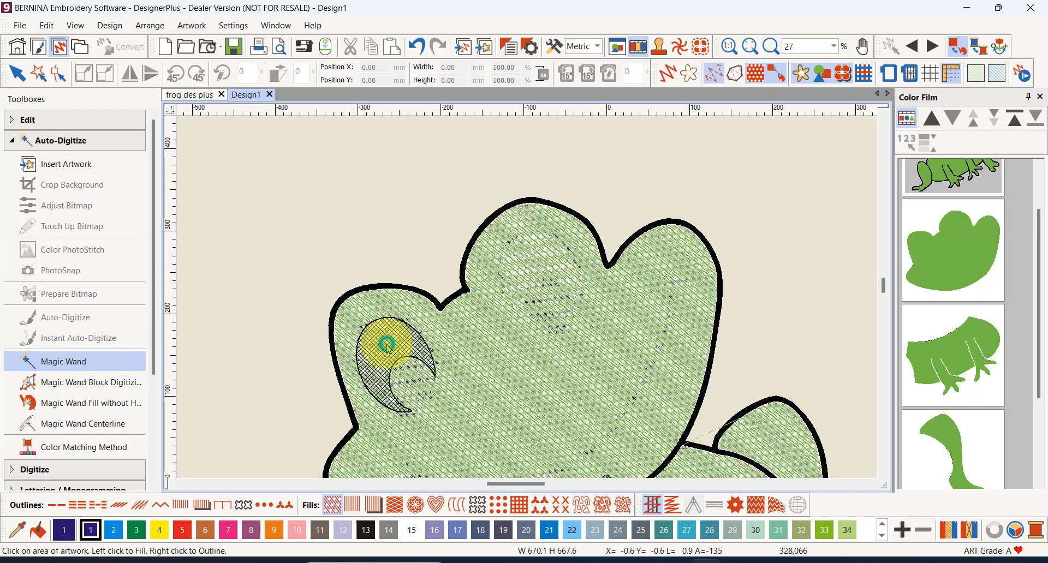
left_click(386, 344)
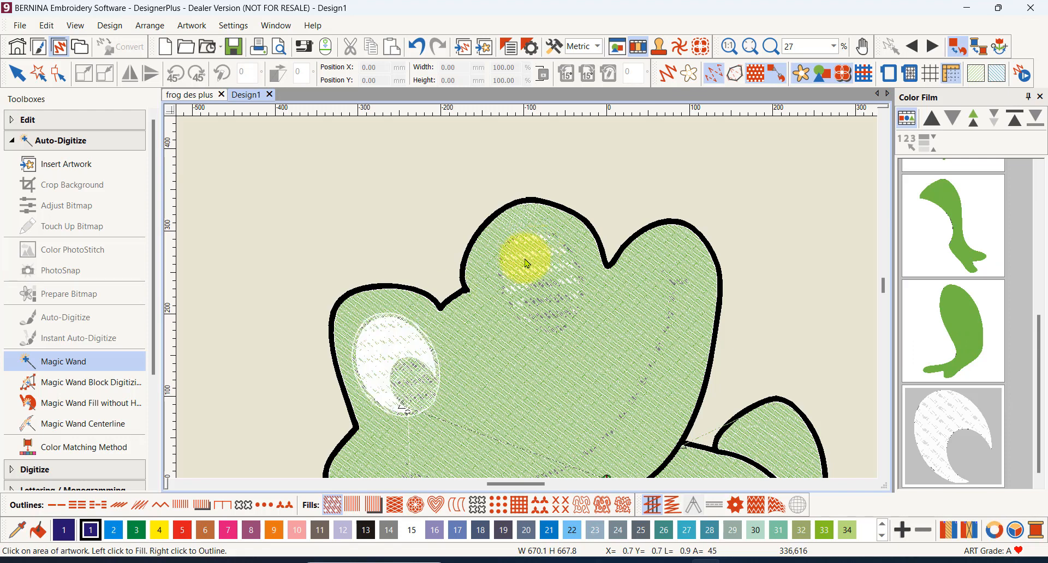
left_click(535, 262)
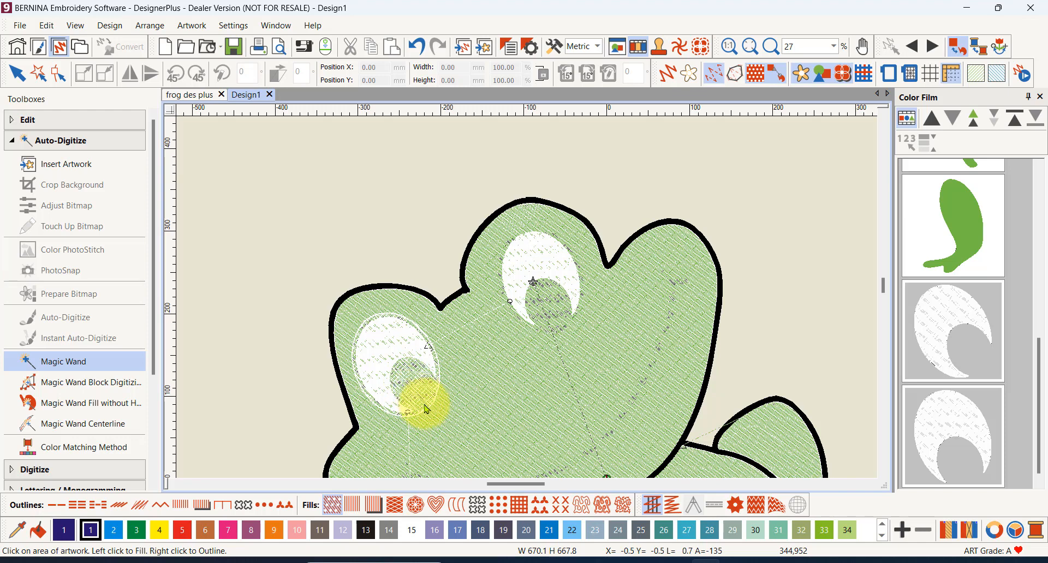
Step: Fill the black pupils and outlines of both frog eyes with Magic Wand
left_click(431, 392)
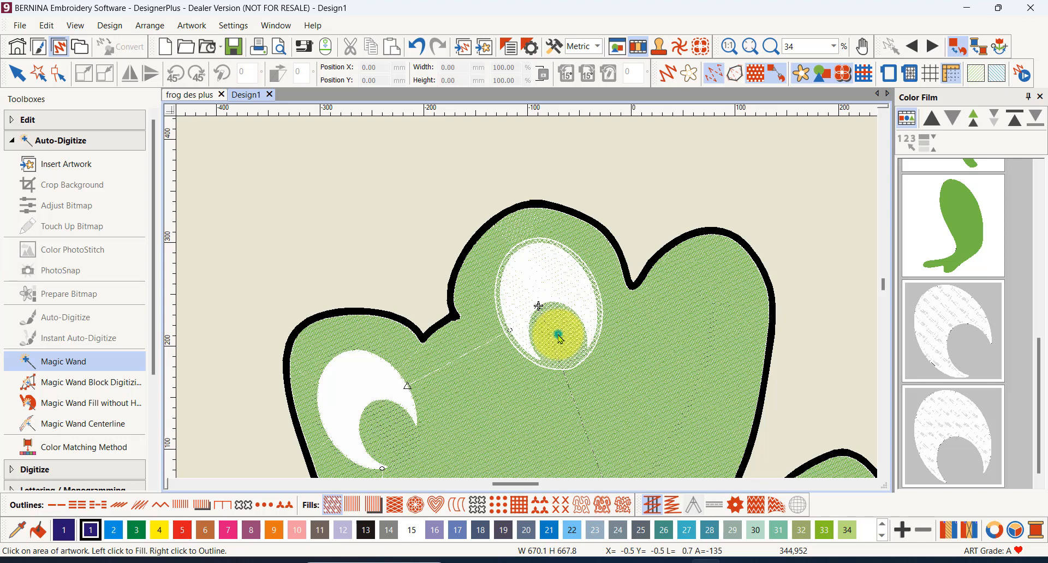
left_click(560, 338)
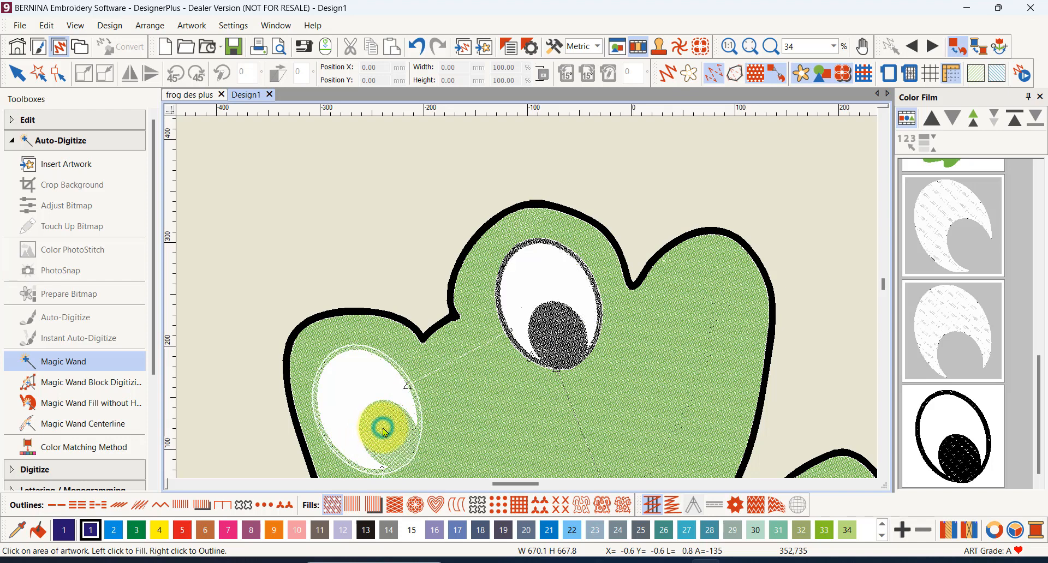
left_click(385, 432)
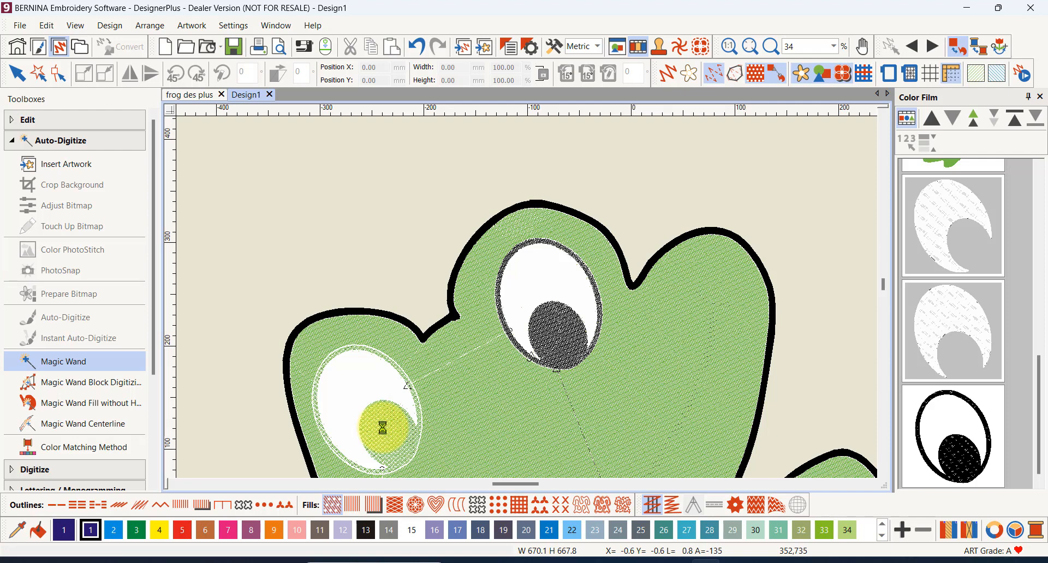
Step: Show the stitches and examine the filled eyes on the whole frog
left_click(669, 77)
scroll(526, 295, "down", 3)
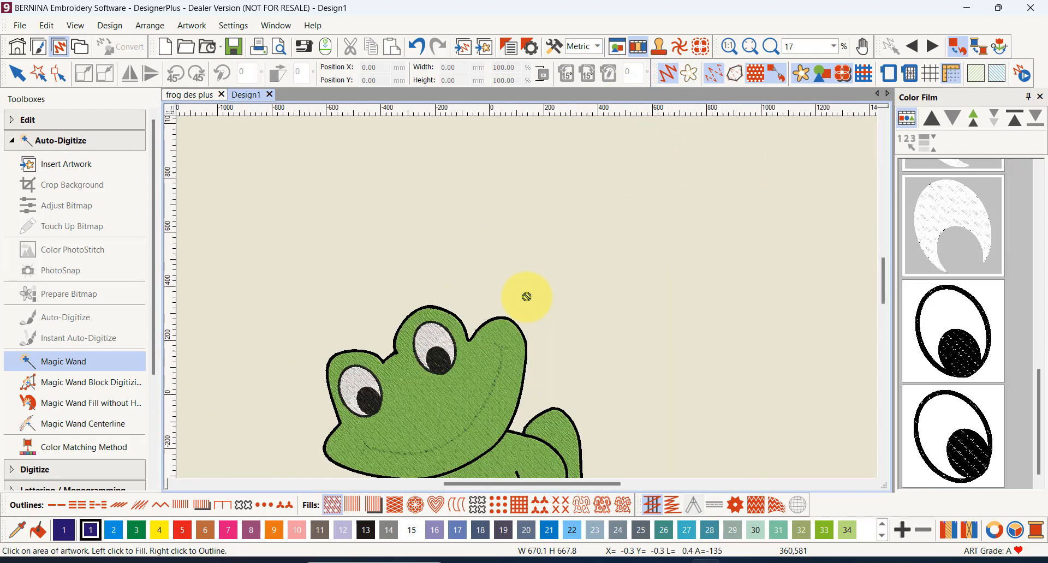
scroll(526, 296, "down", 2)
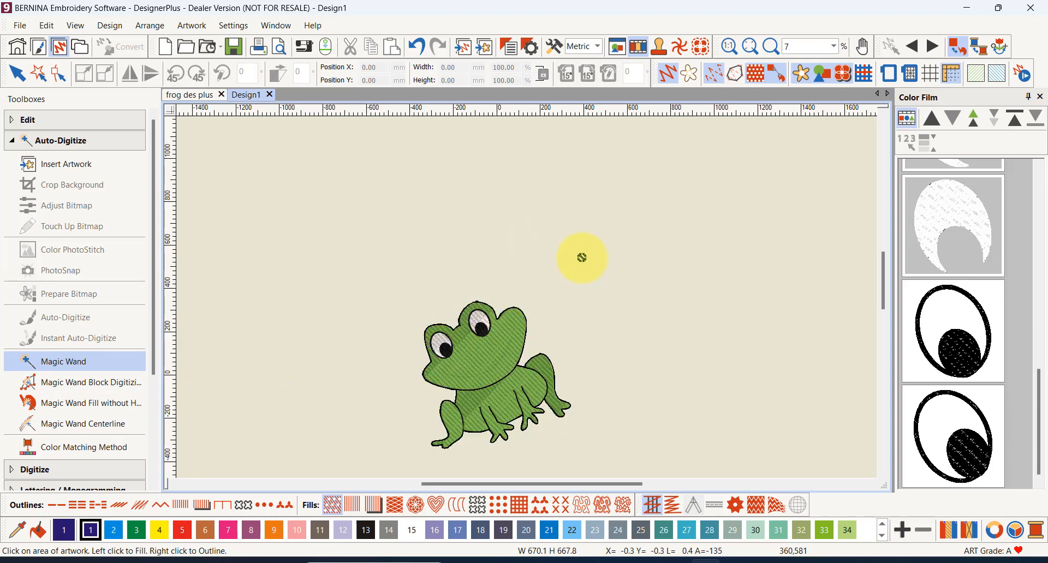
Step: Close Design1 without saving and show the Edit tools for the frog des plus design
left_click(270, 95)
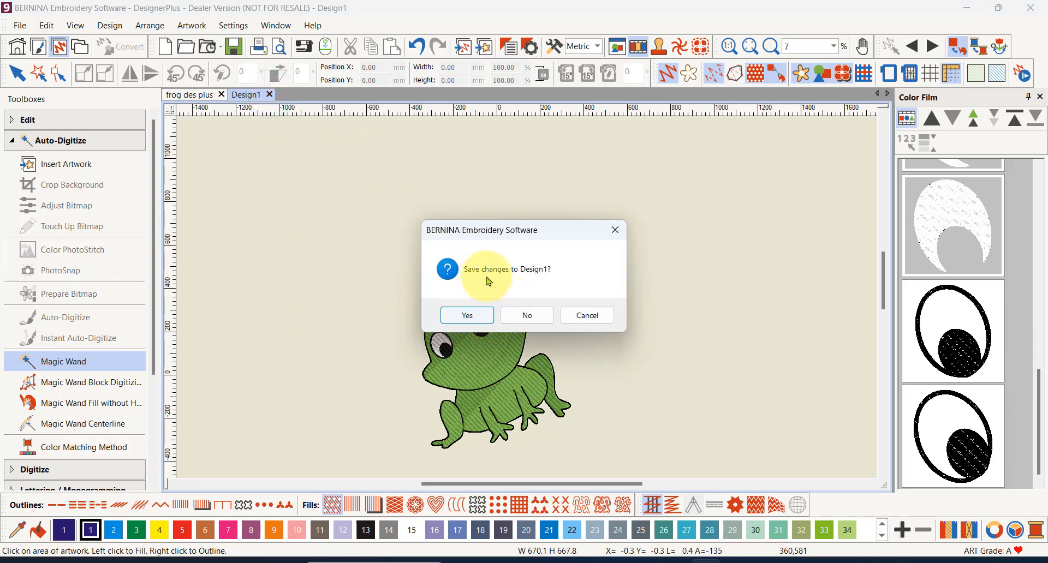
left_click(527, 317)
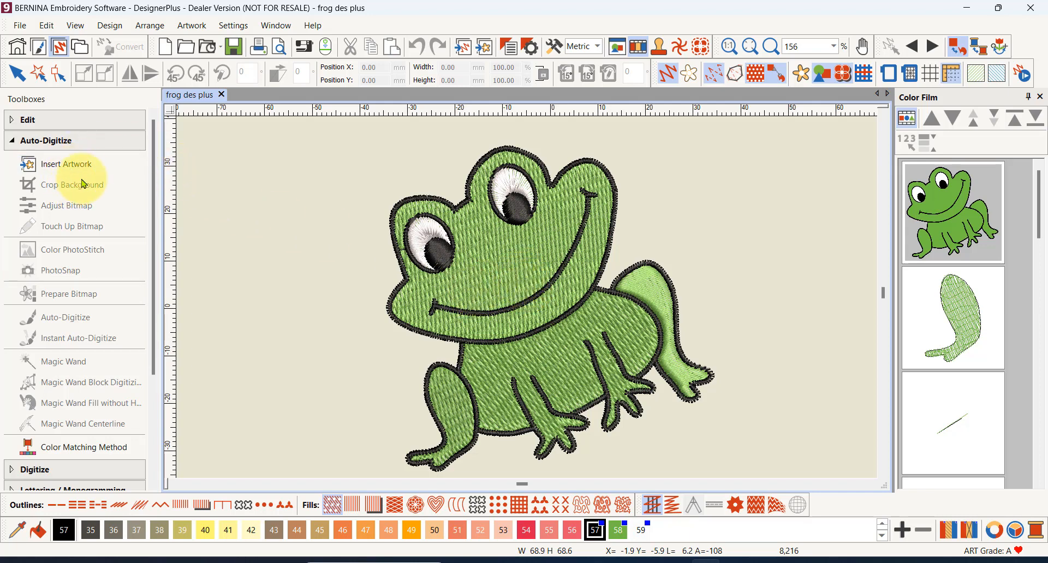
left_click(11, 120)
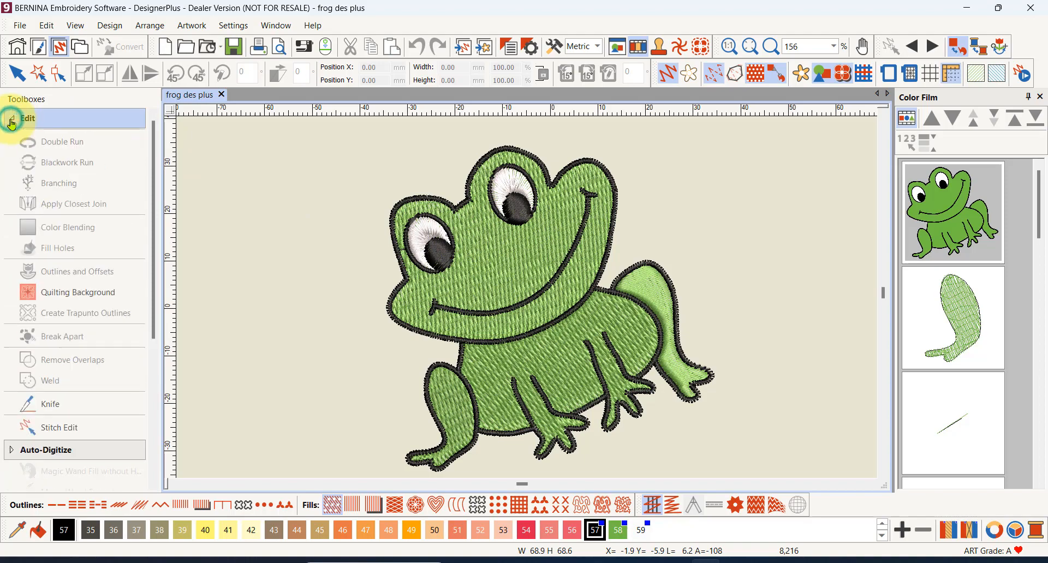